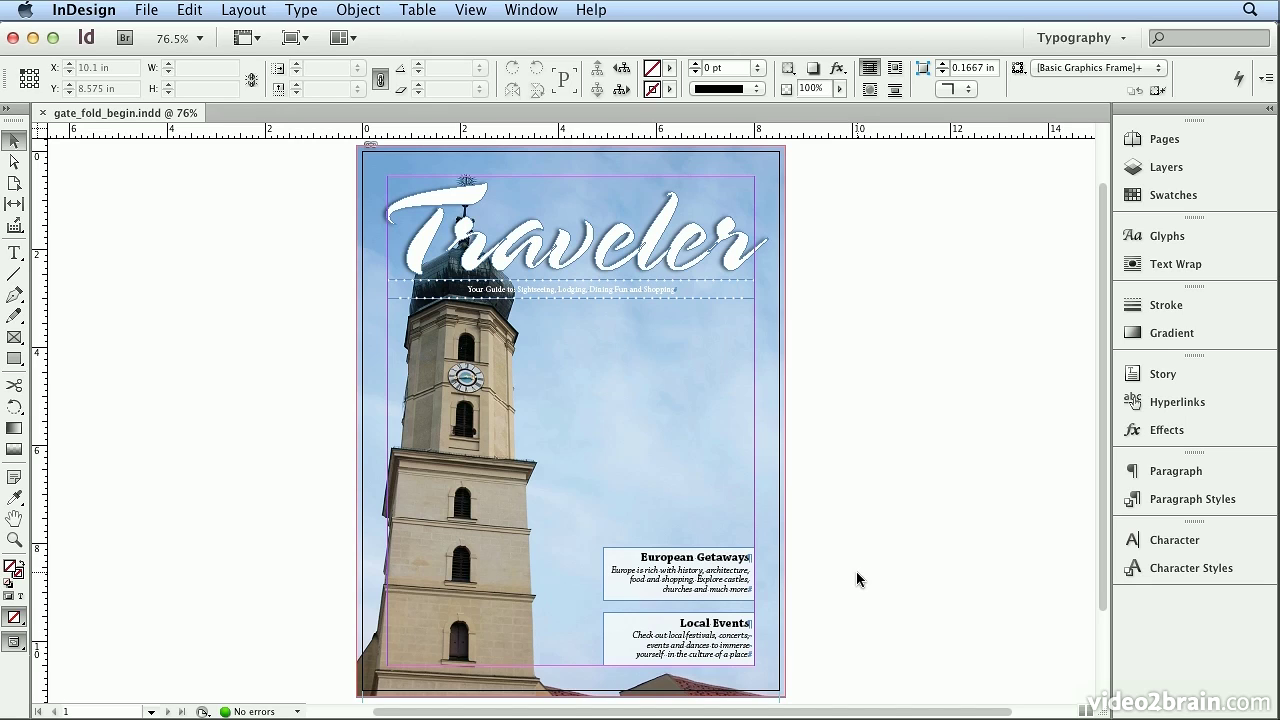
- Add a second page to the document using A-Master and return to the cover page
click(1229, 137)
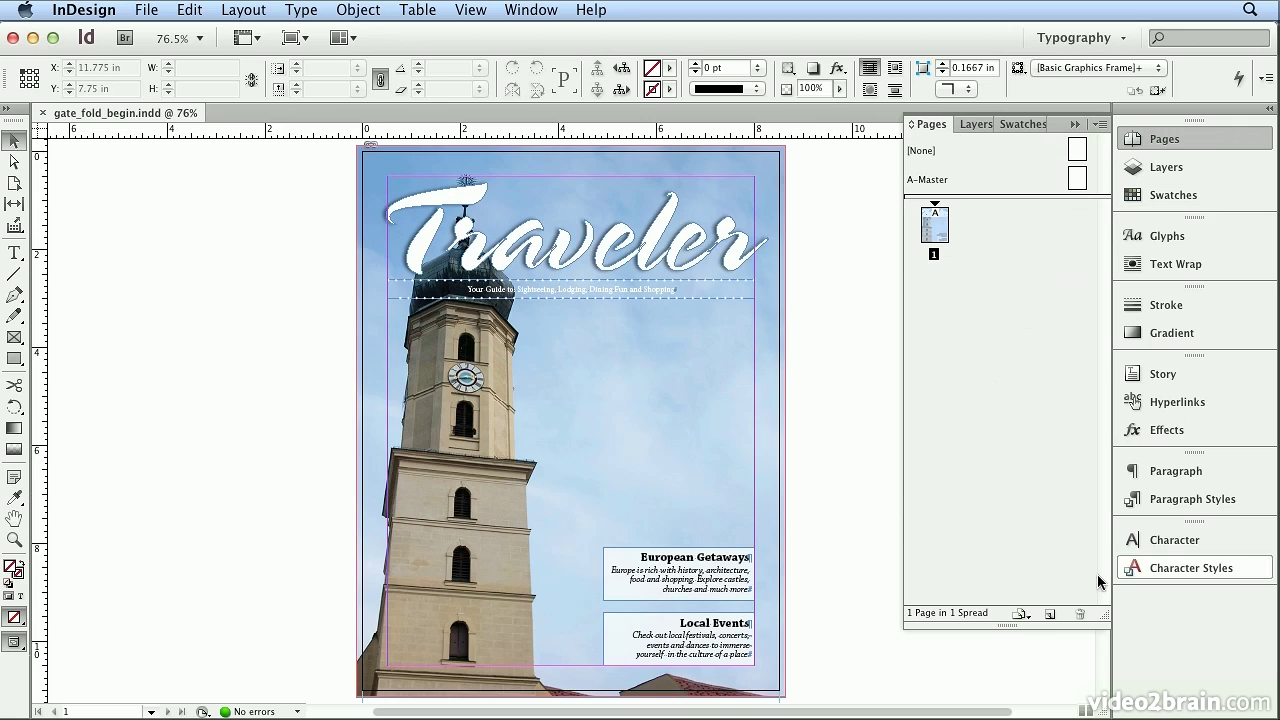
click(1050, 614)
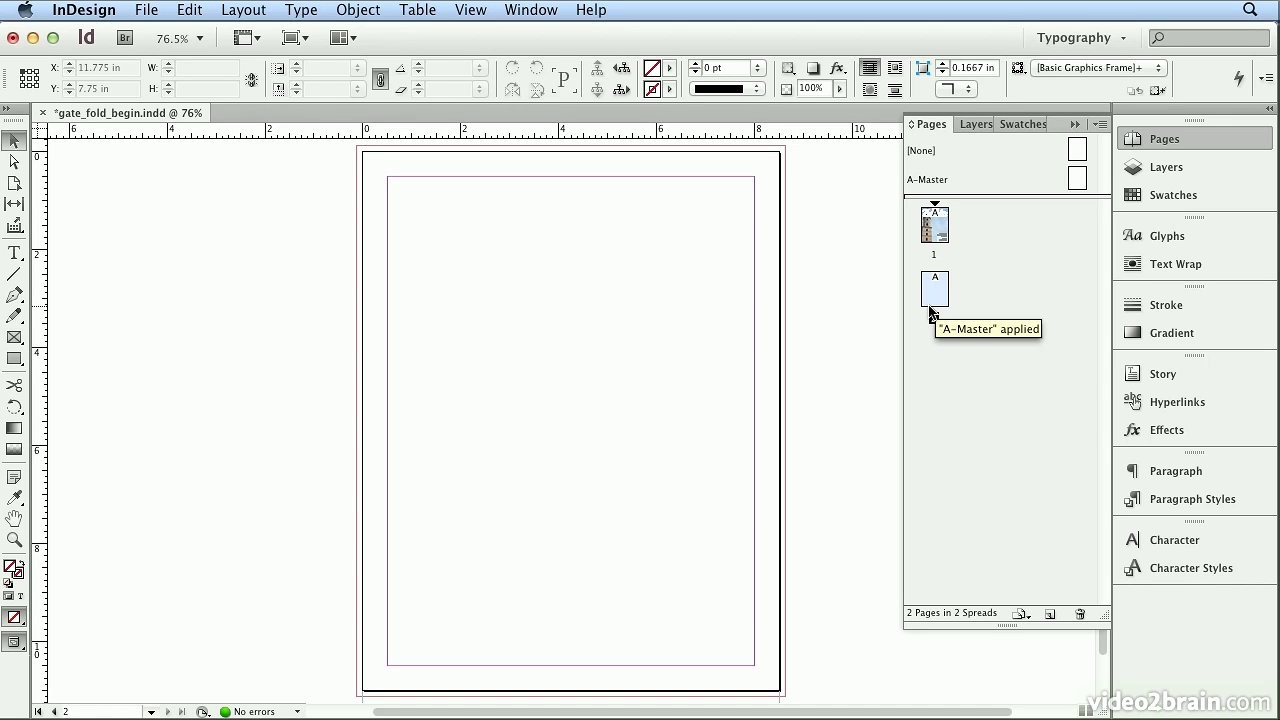
double_click(939, 243)
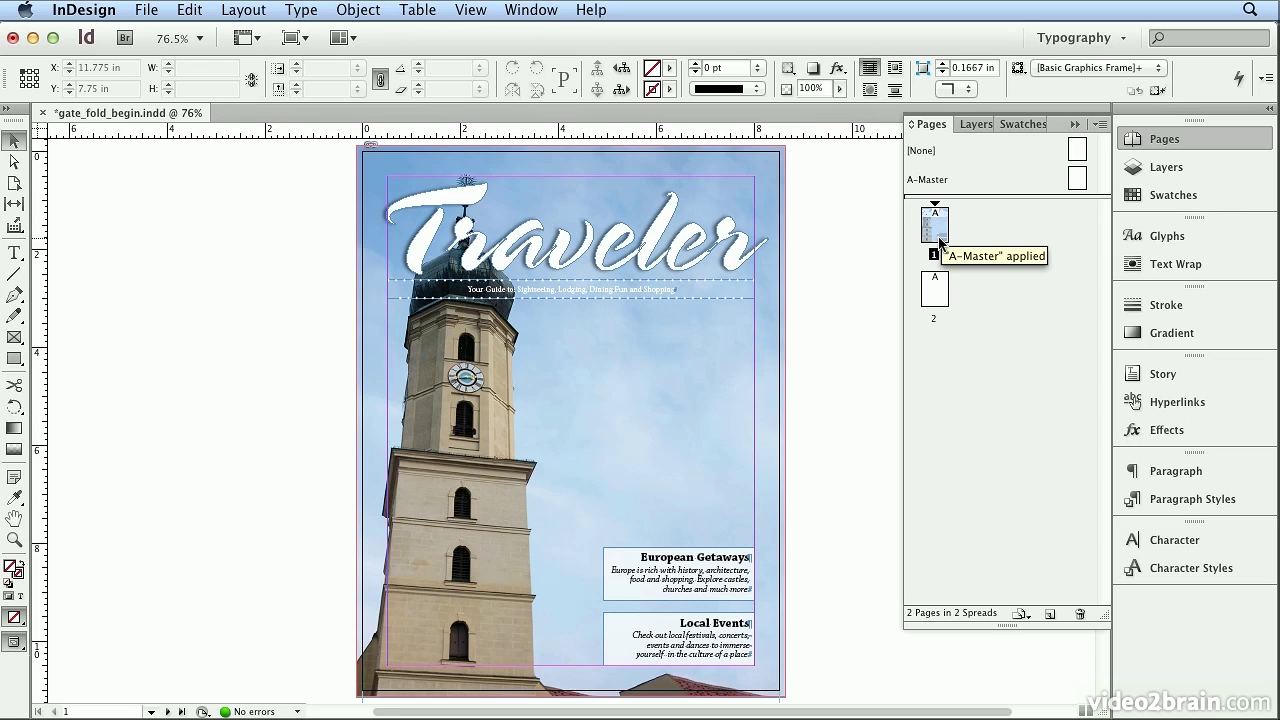
- Disallow shuffling for the cover page's spread and move page 2 beside page 1 to form one spread
click(1102, 126)
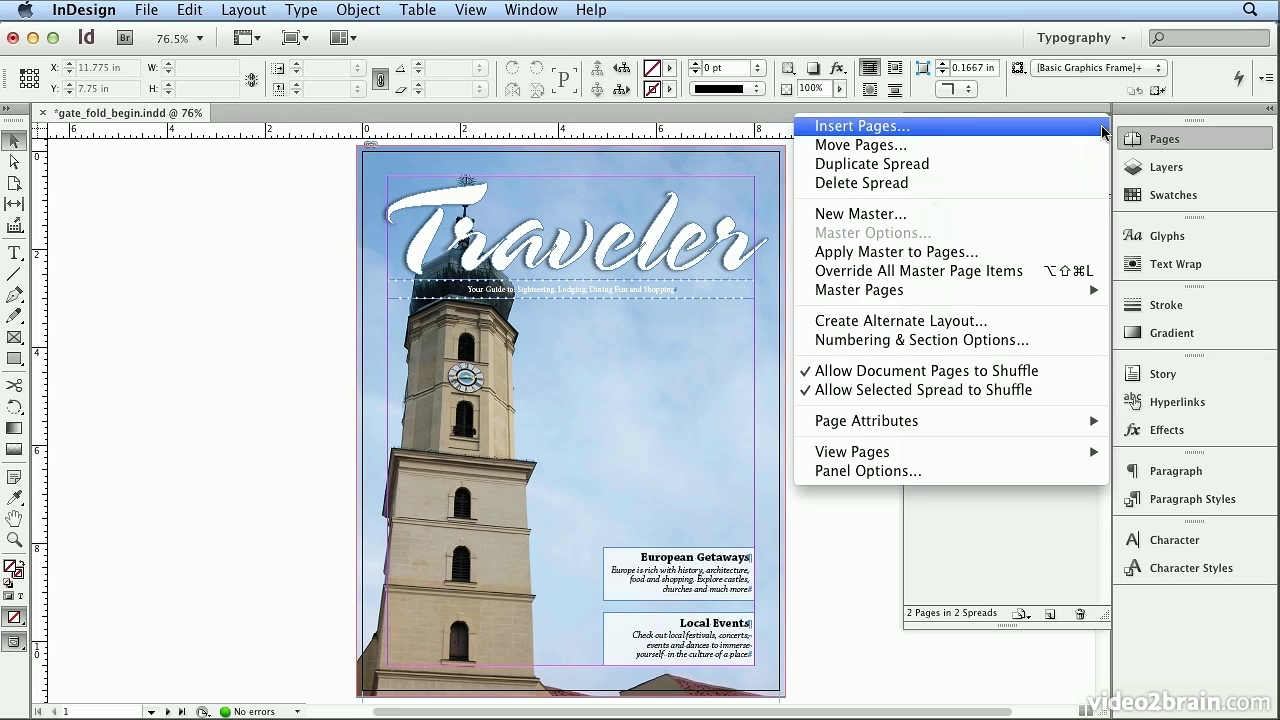
click(1058, 393)
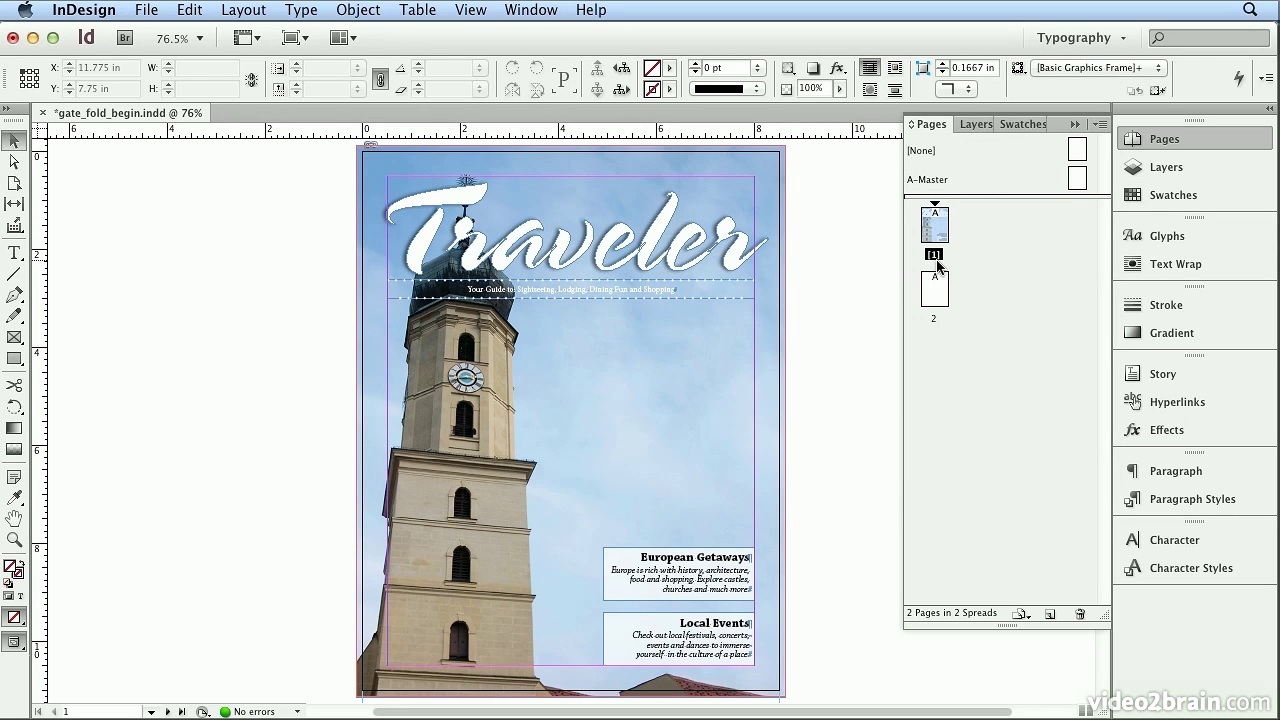
drag(940, 296, 954, 240)
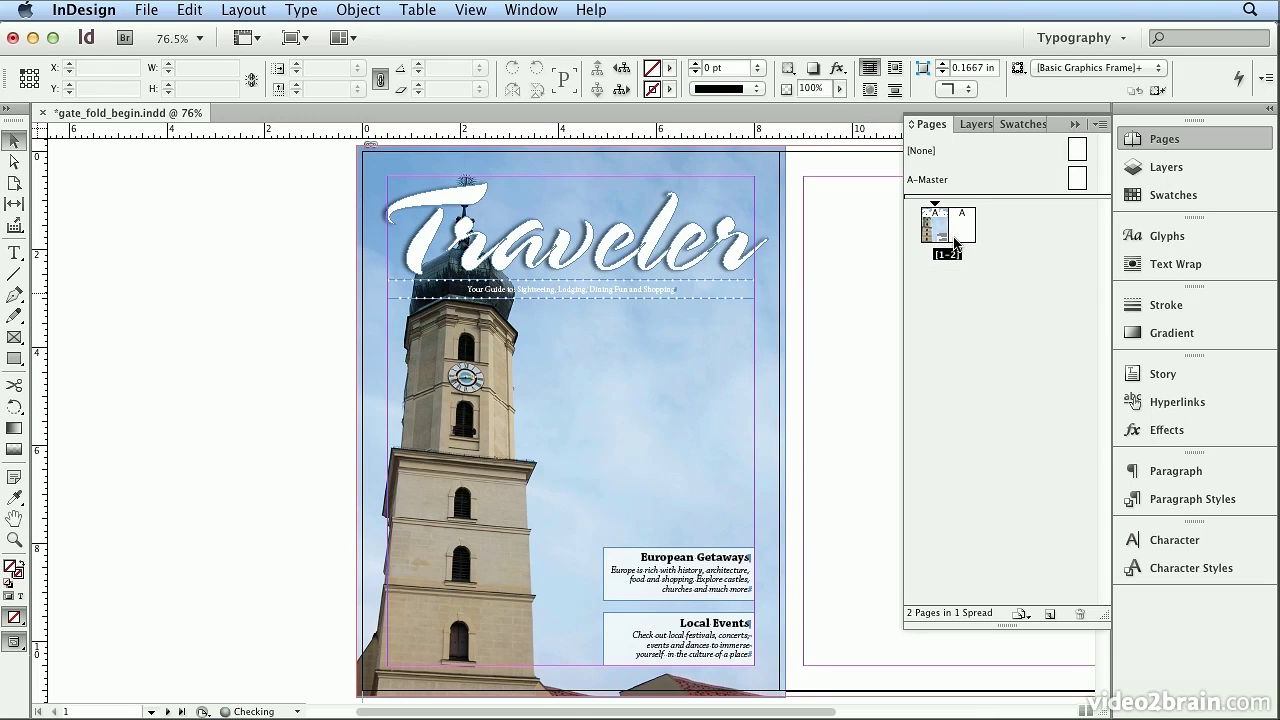
drag(706, 714, 789, 714)
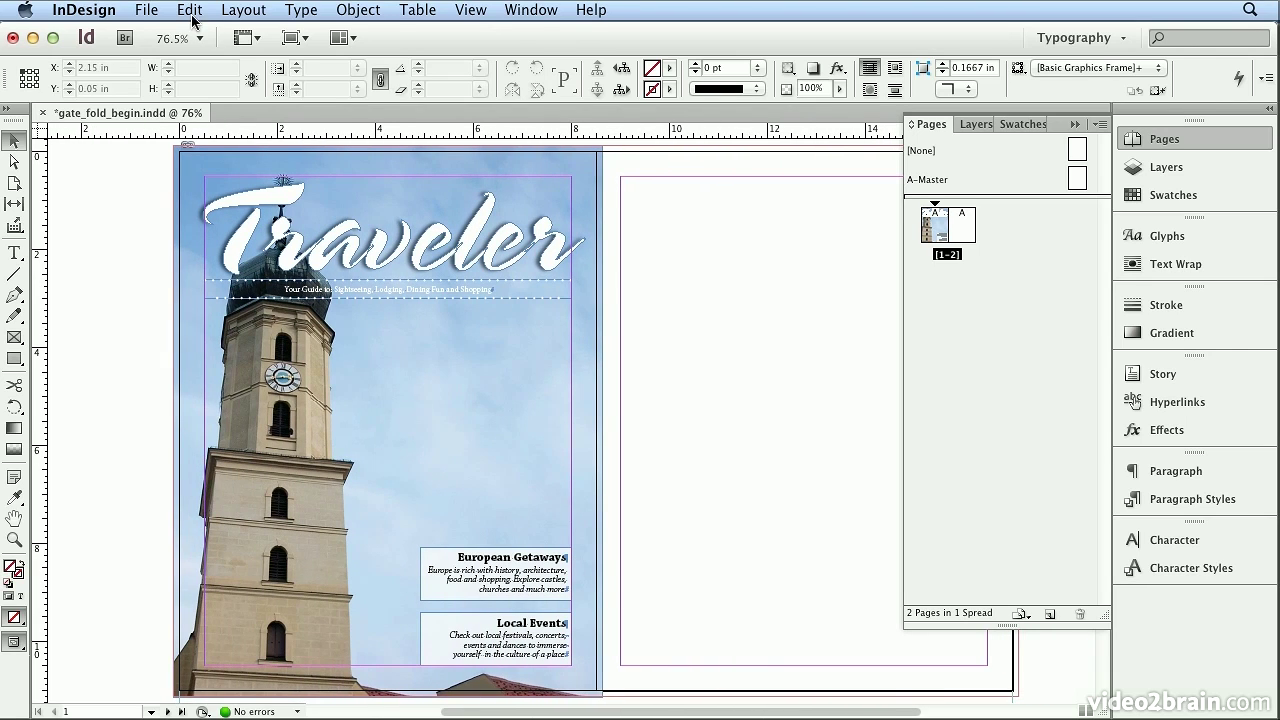
- Open the library file Folding_Library.indl from the Chapter_07 folder
click(150, 10)
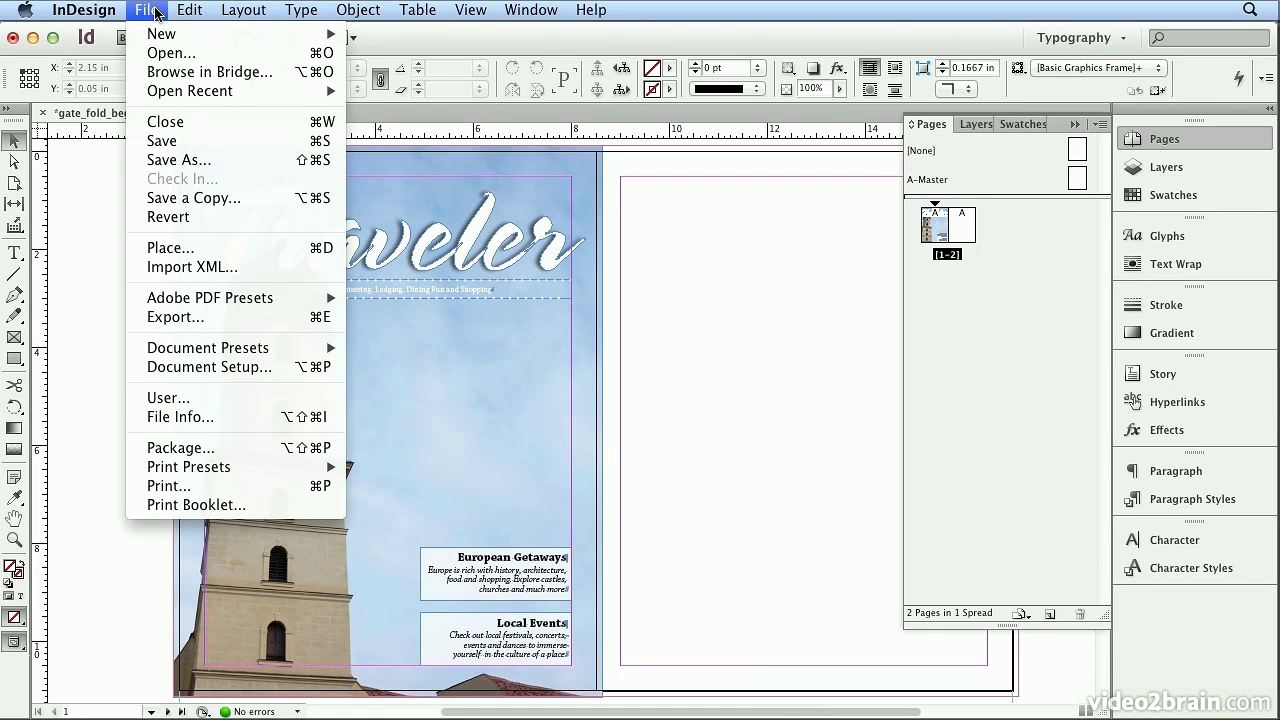
click(166, 55)
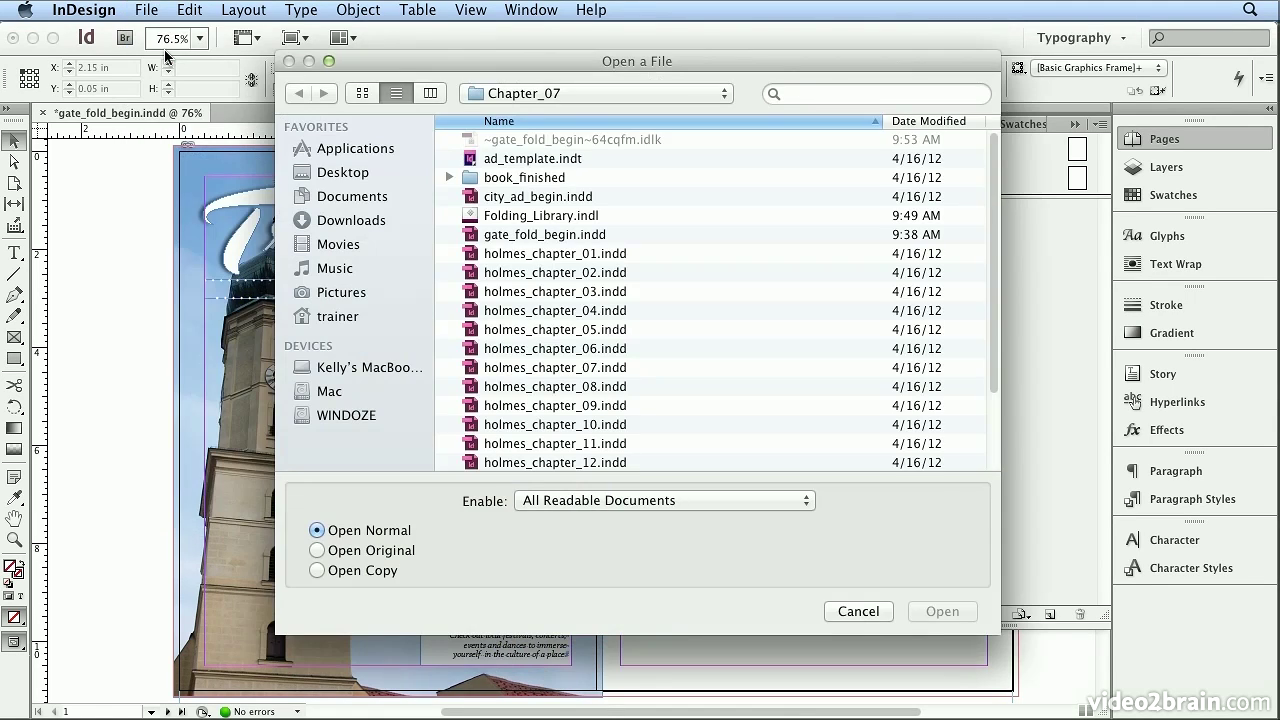
double_click(477, 215)
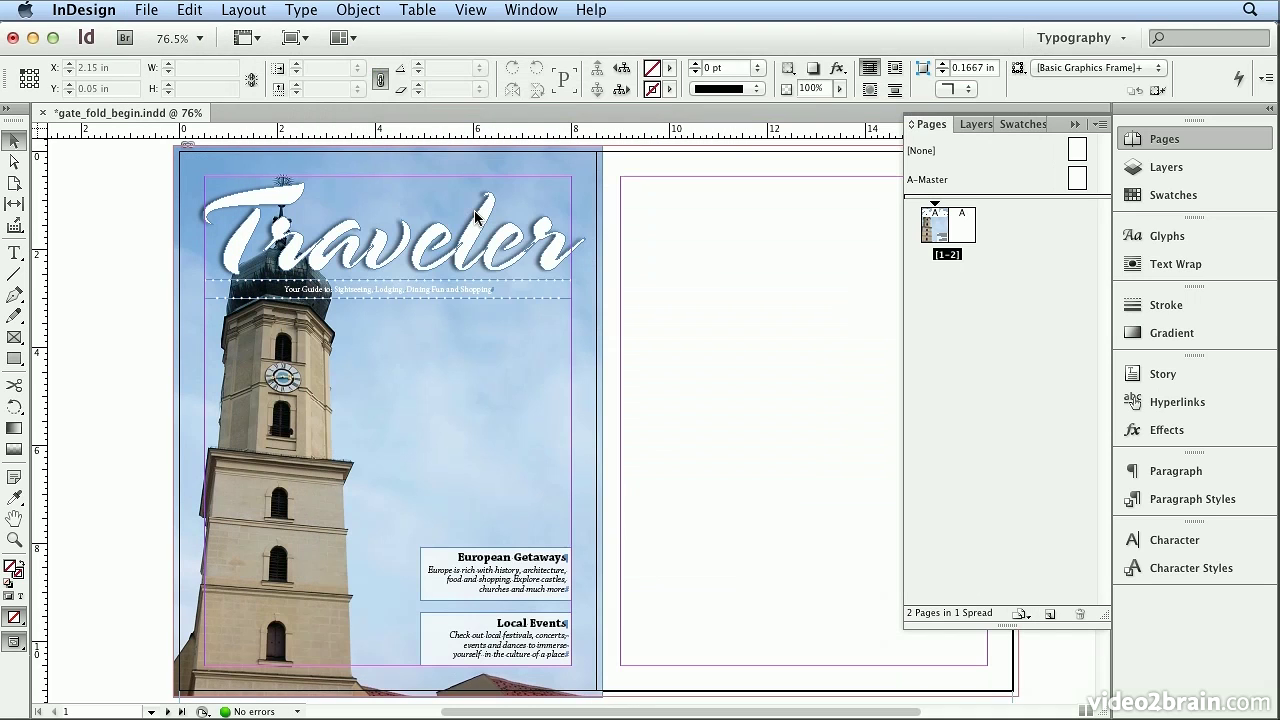
drag(476, 216, 773, 324)
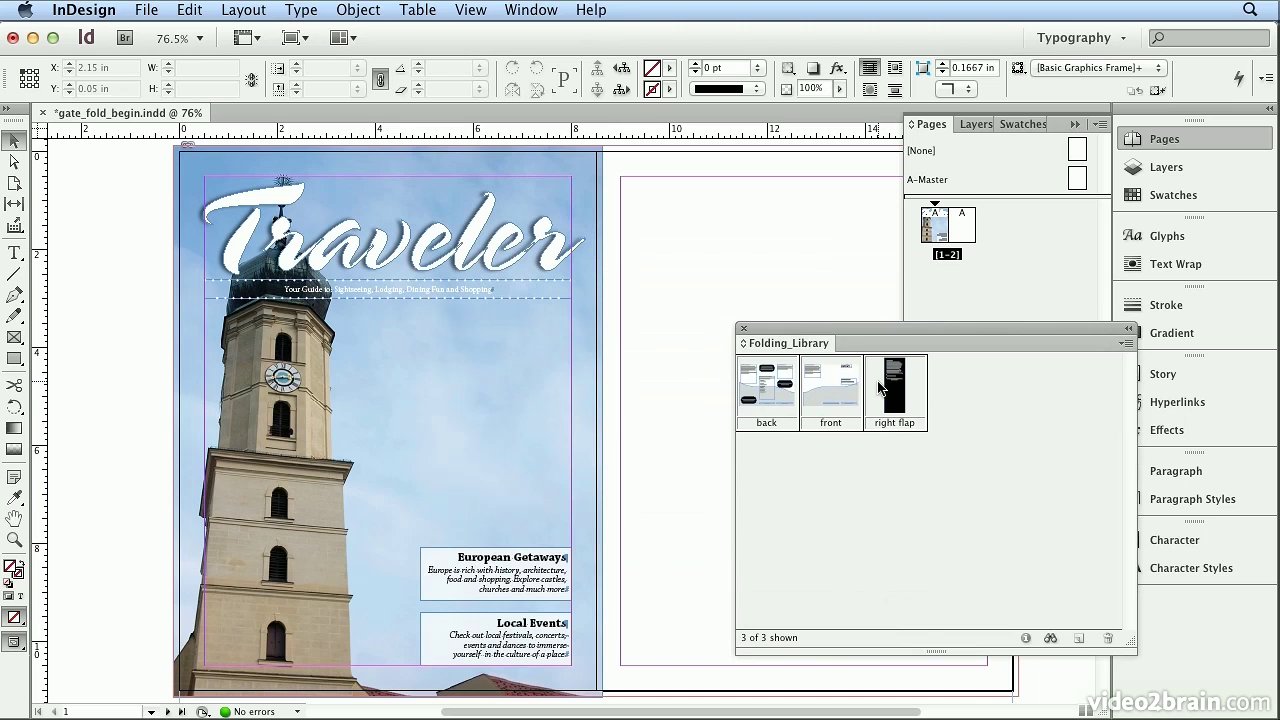
drag(878, 388, 176, 293)
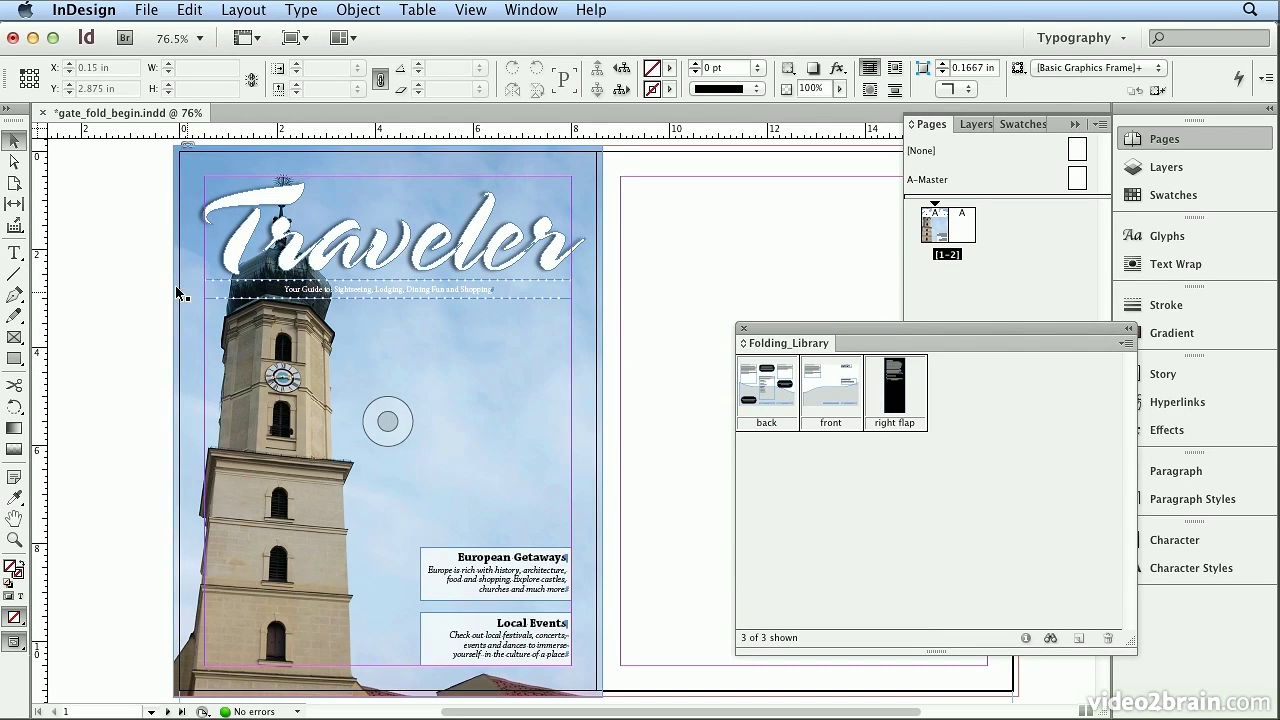
- Set the width of page 2 to 4.2 in with the Page tool
click(15, 184)
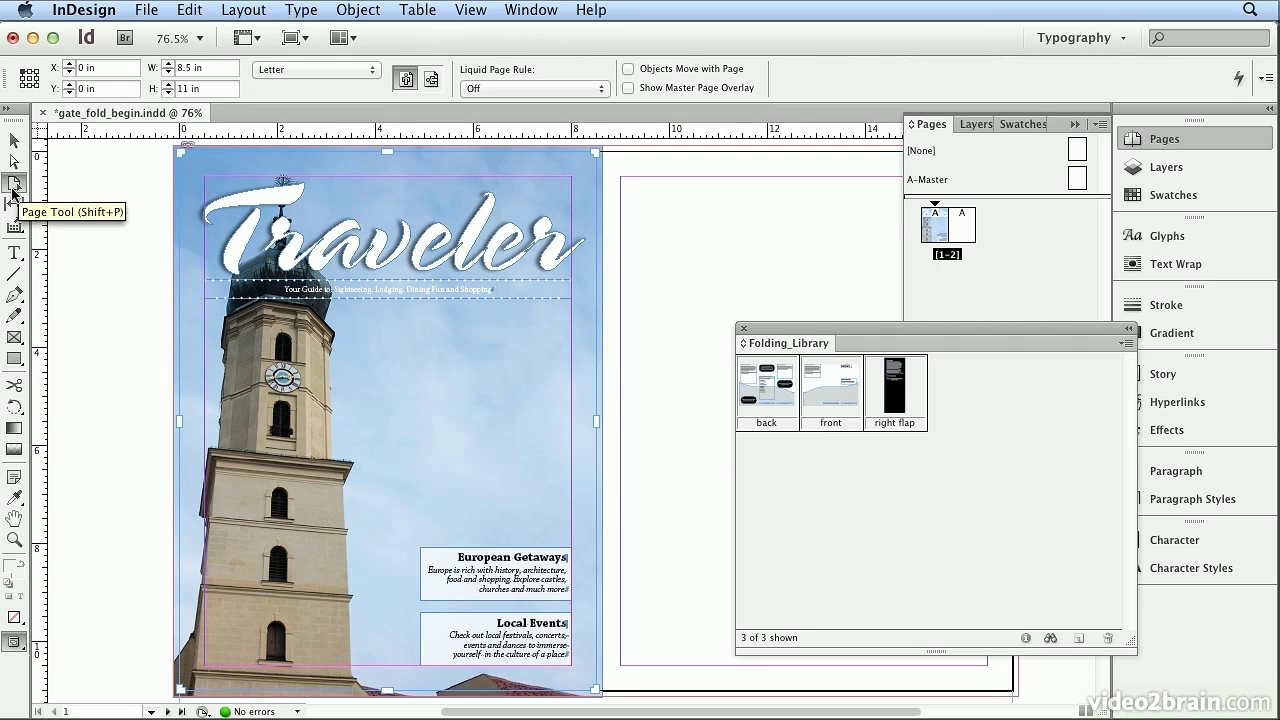
click(645, 199)
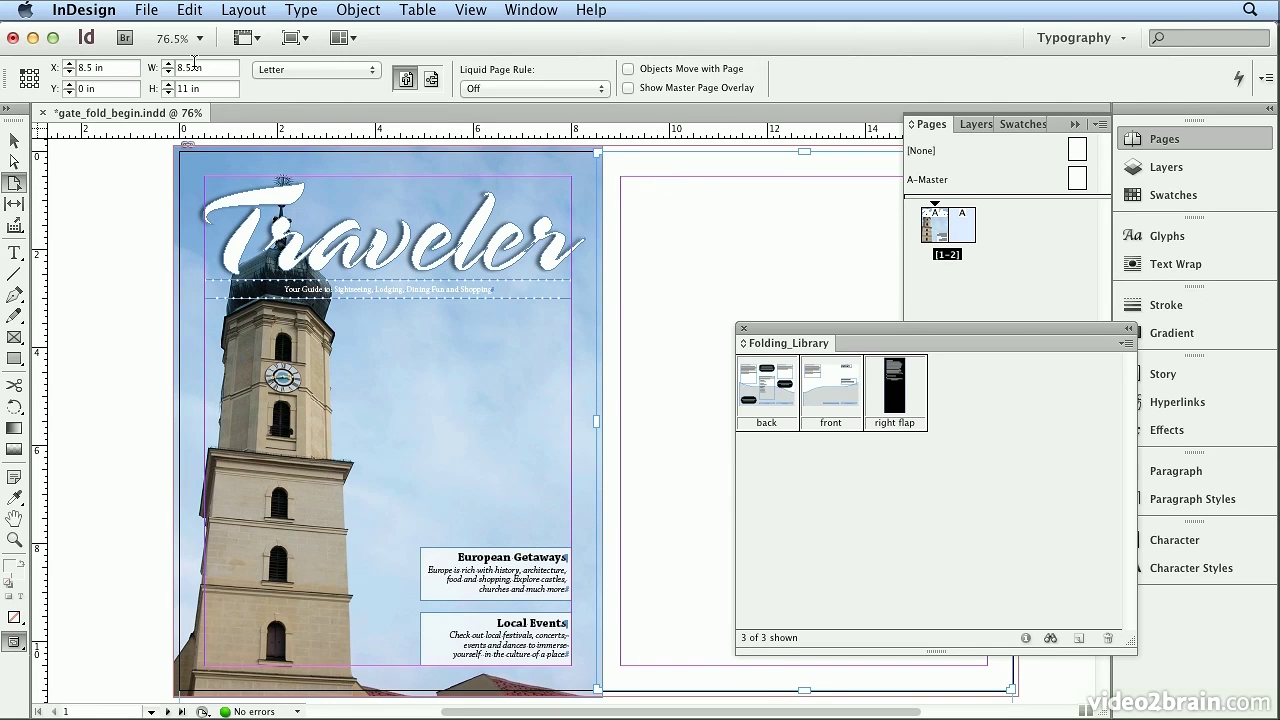
drag(204, 67, 111, 65)
text(4.2)
key(Return)
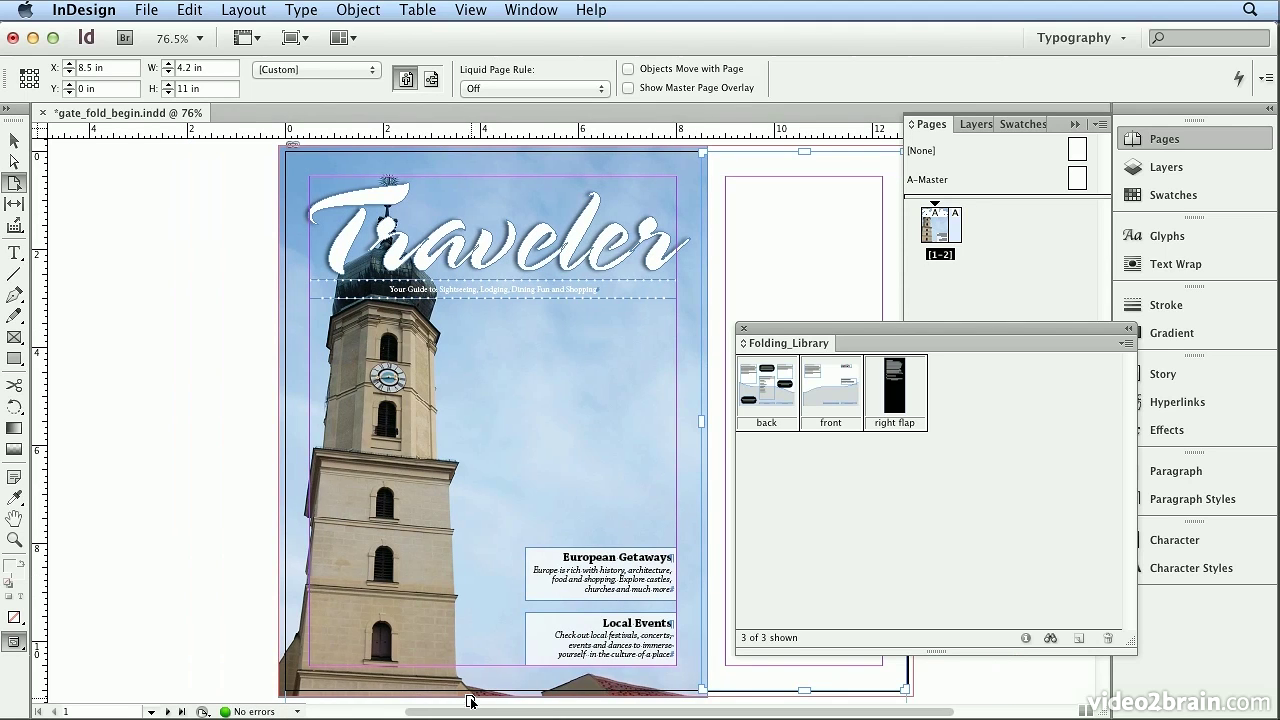
drag(467, 713, 565, 712)
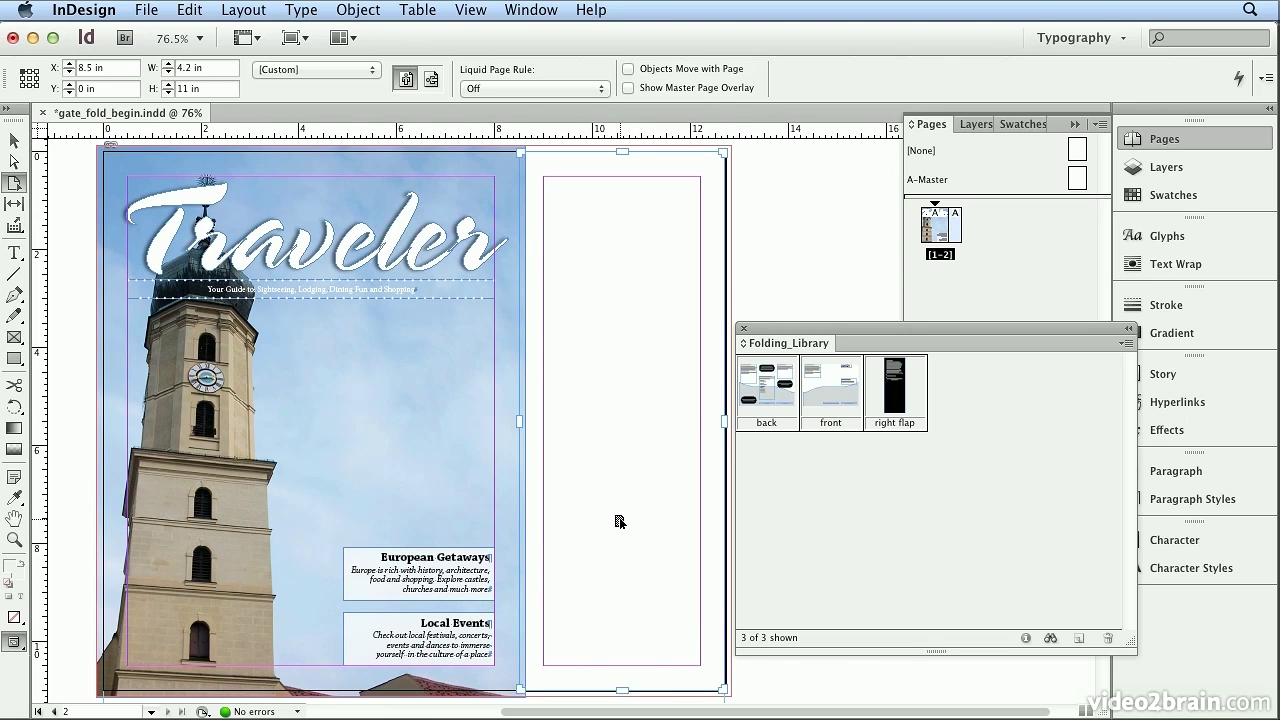
- Place the right flap library item on page 2, aligned to its bleed edges, and shrink and move the library aside
click(8, 138)
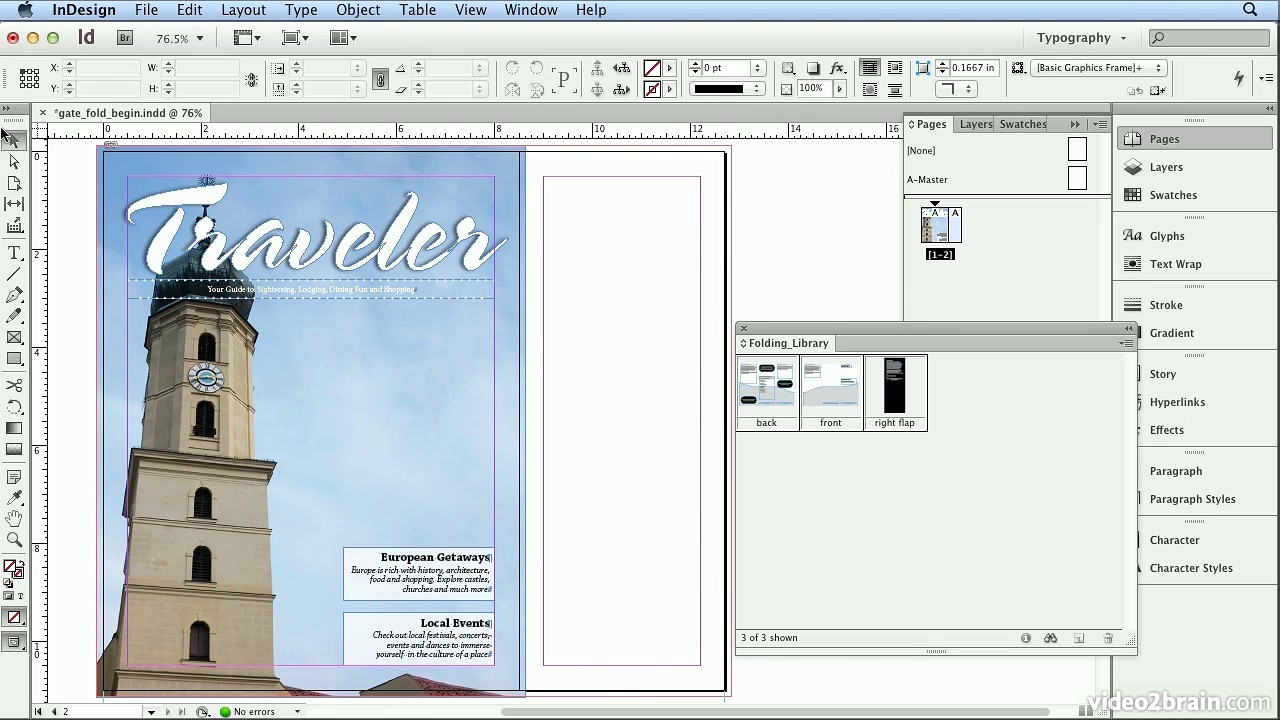
drag(895, 392, 617, 354)
drag(617, 304, 631, 382)
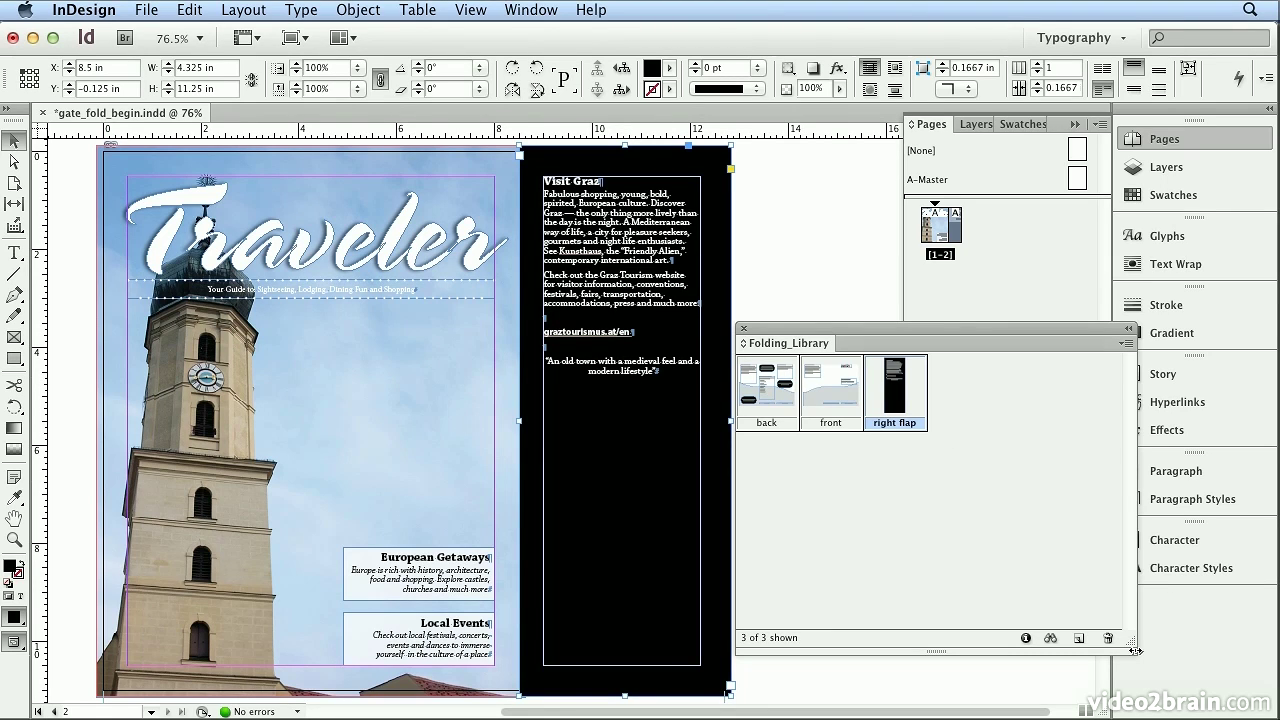
drag(1132, 643, 992, 542)
drag(808, 330, 1023, 467)
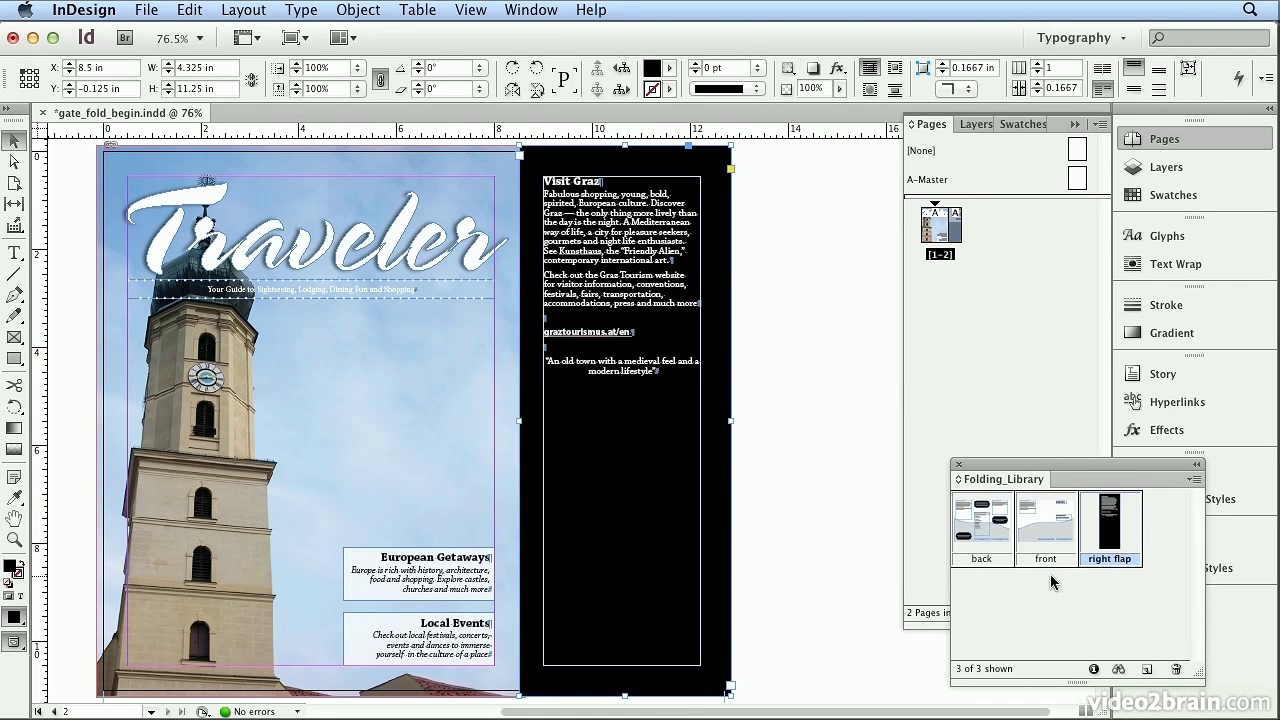
- Start a new Letter document with facing pages turned off and landscape orientation
click(150, 12)
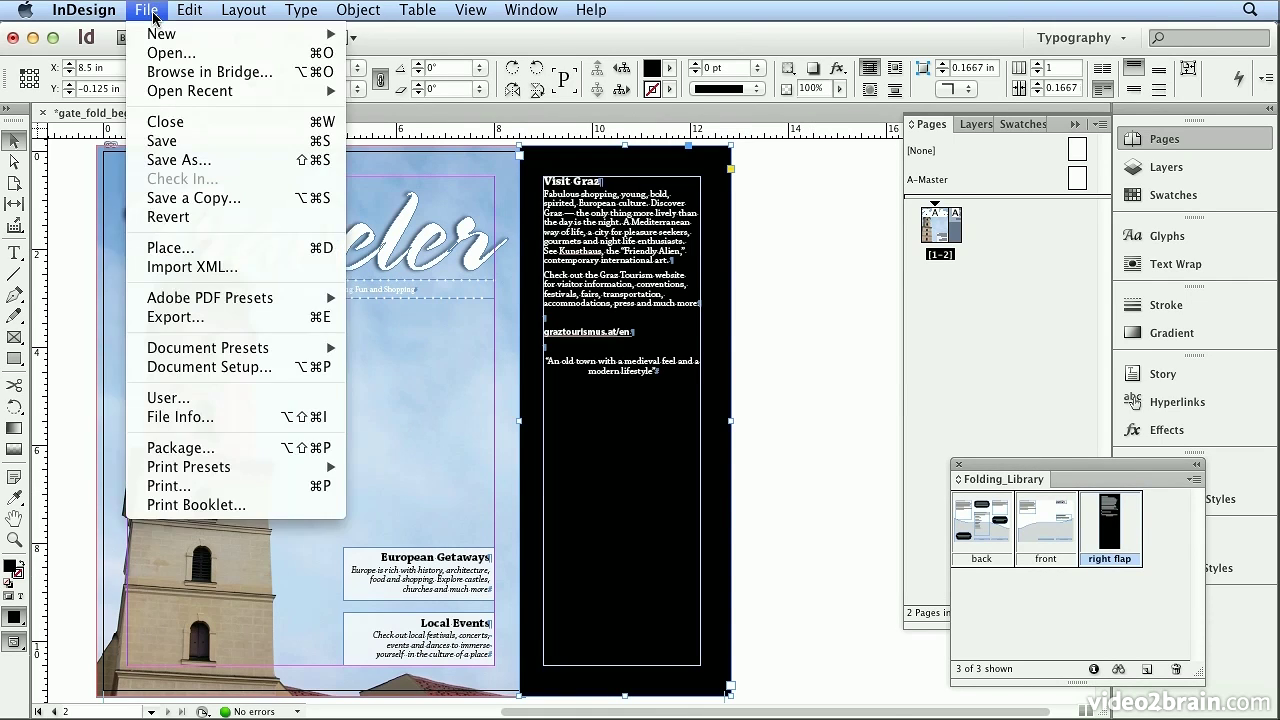
mouse_move(278, 36)
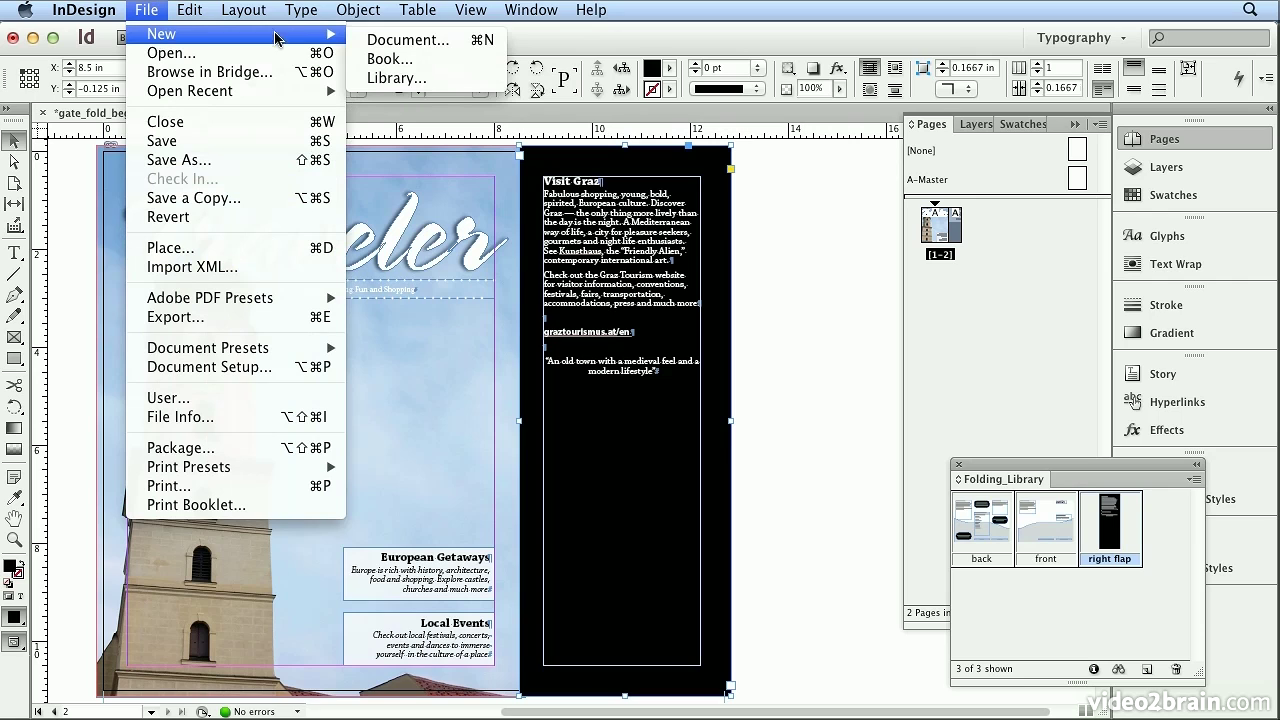
click(392, 41)
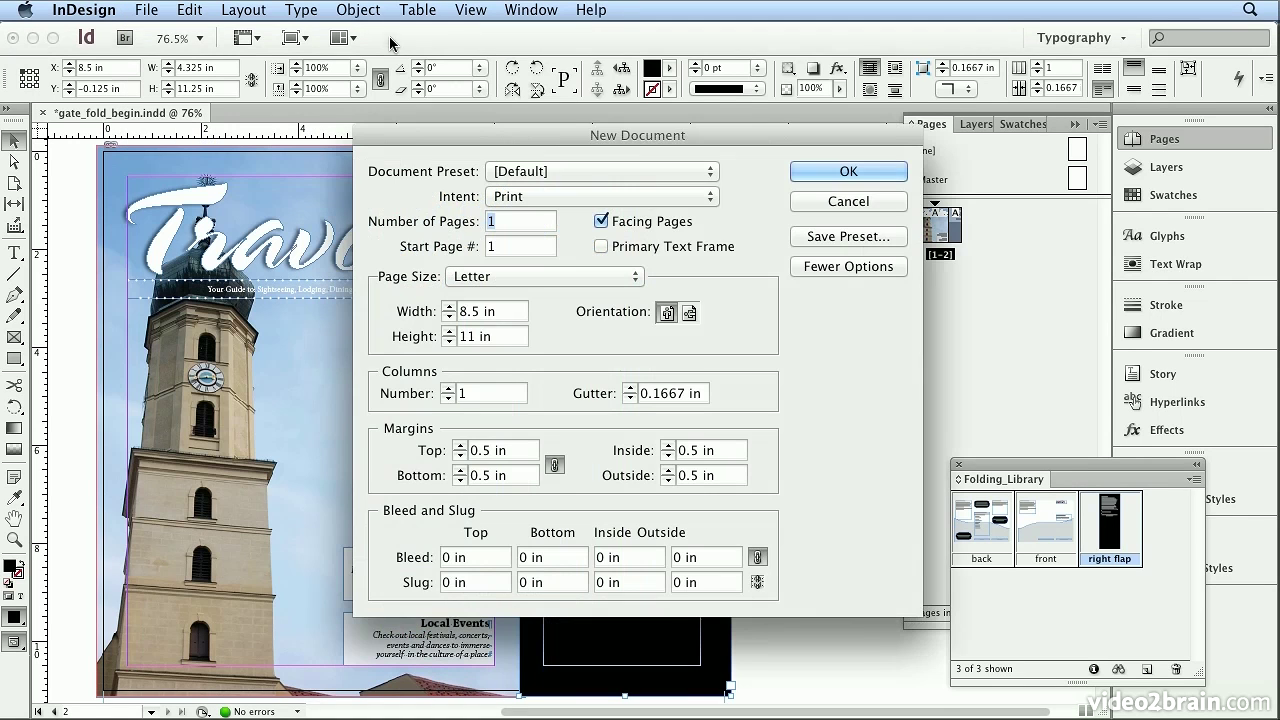
click(633, 224)
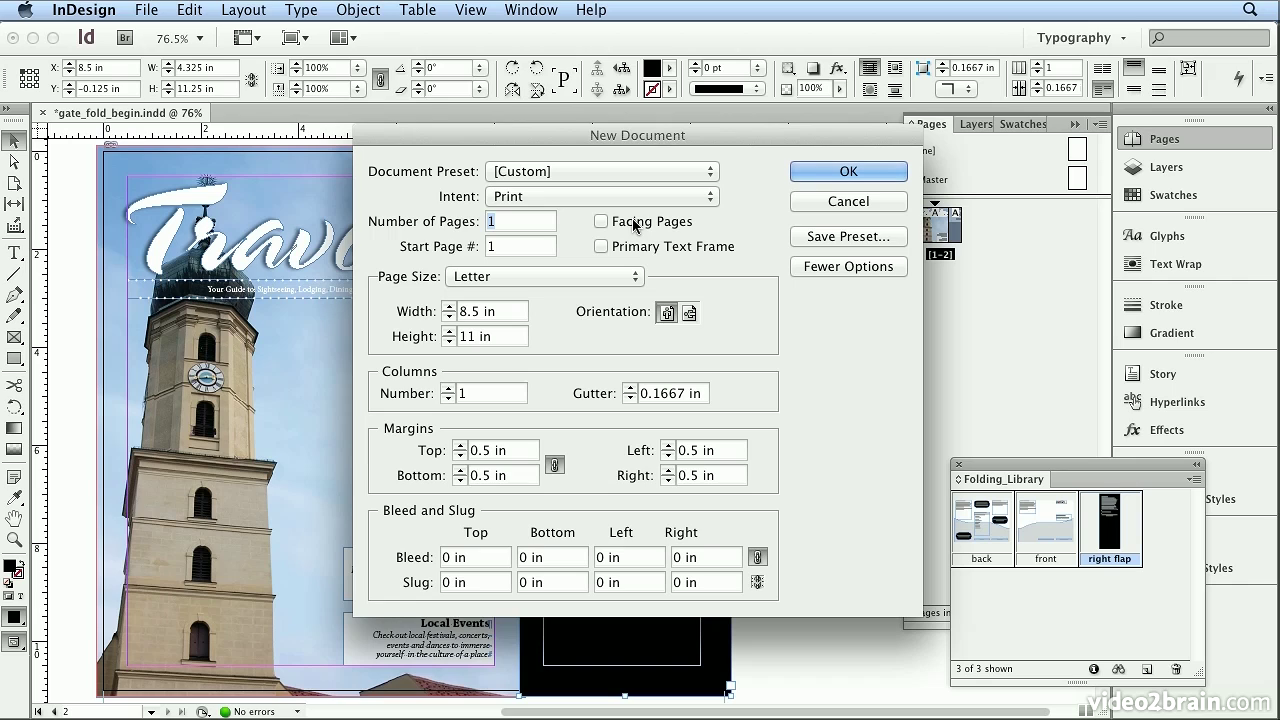
click(691, 314)
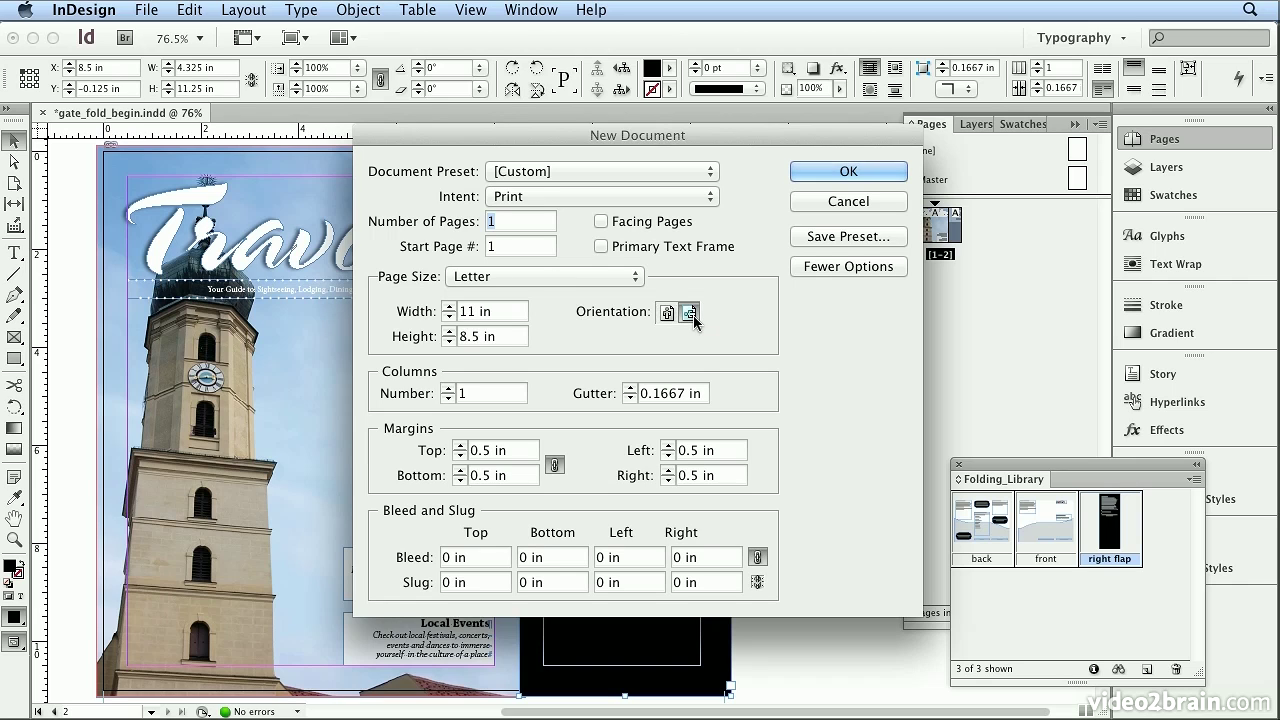
- Divide the new document's 11 in page width by 3 and set the number of pages to 6
click(494, 315)
text(/3)
key(Tab)
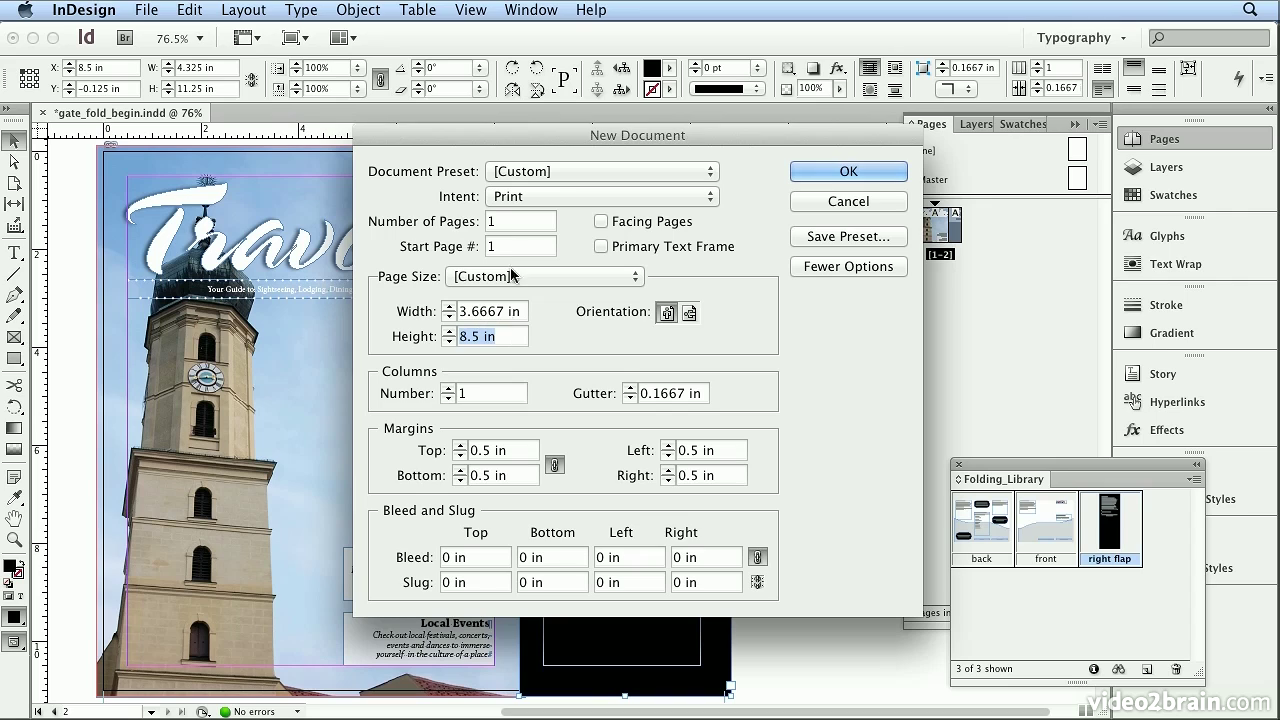
double_click(503, 222)
text(6)
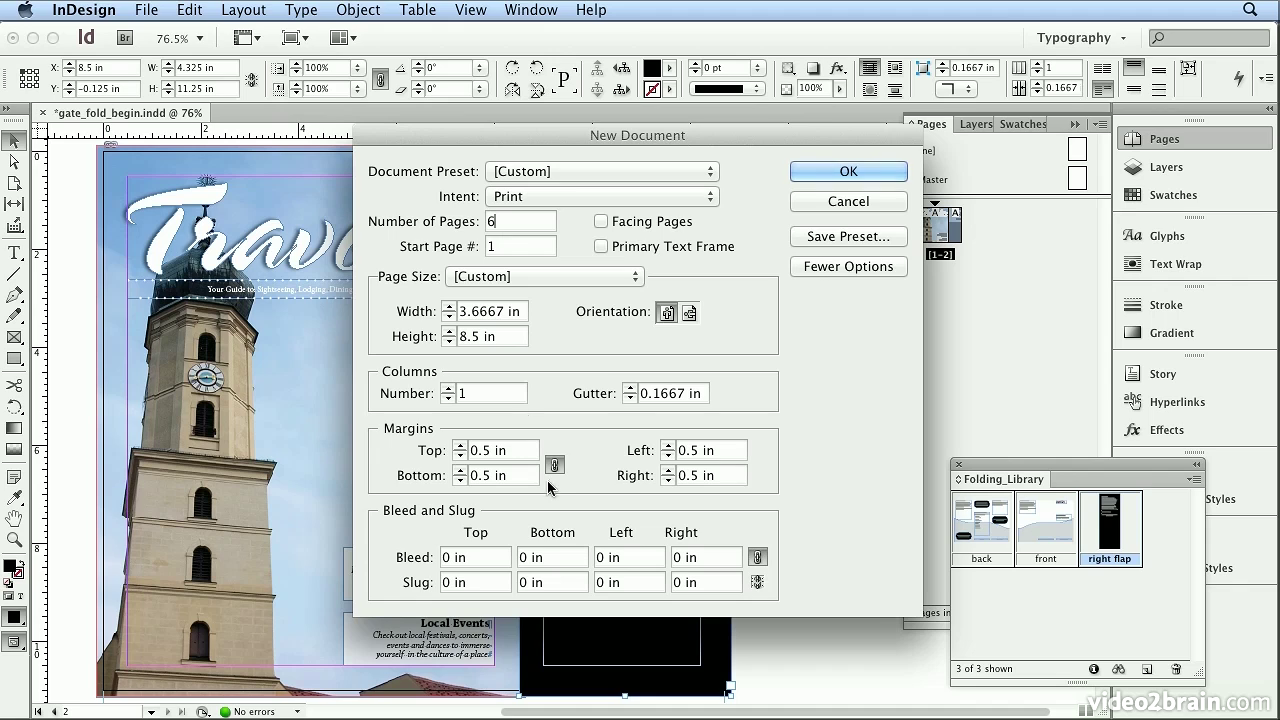
- Set all margins of the new document to 0.25 in
double_click(517, 451)
text(.25)
key(Tab)
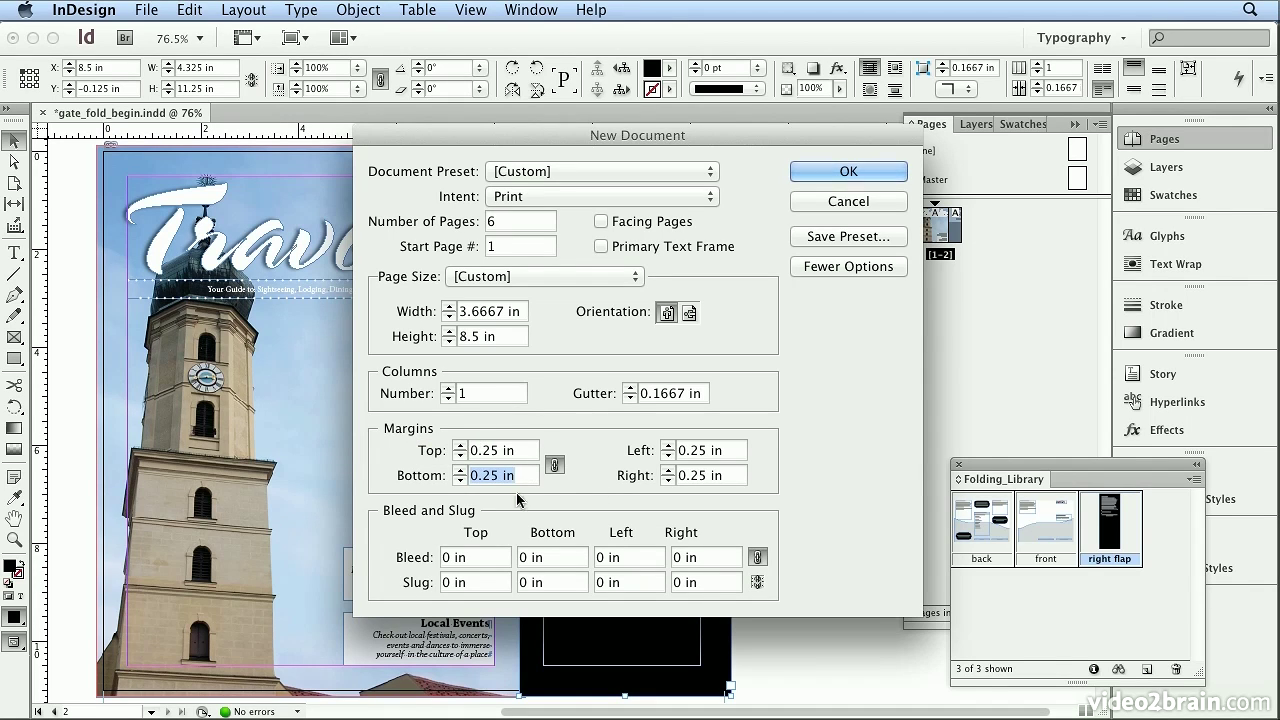
- Set the bleed to 0.125 in on all sides and the bottom slug to 1 in
click(481, 562)
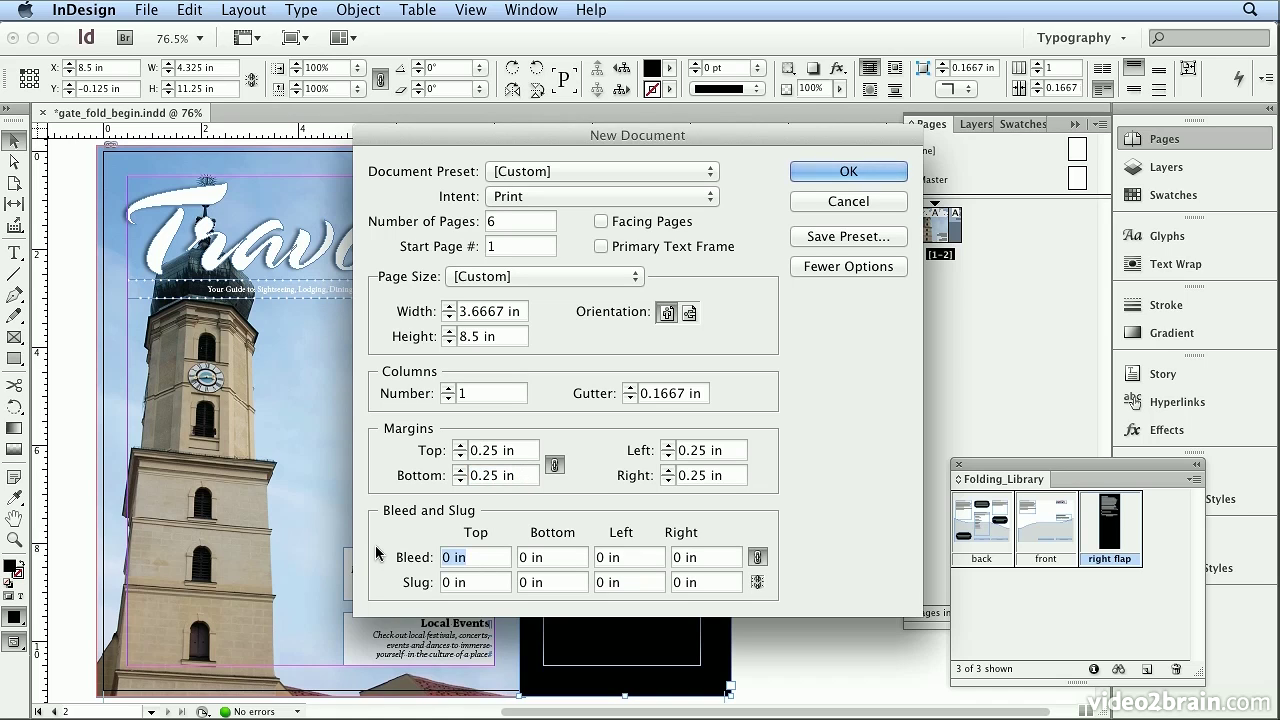
text(.125)
key(Tab)
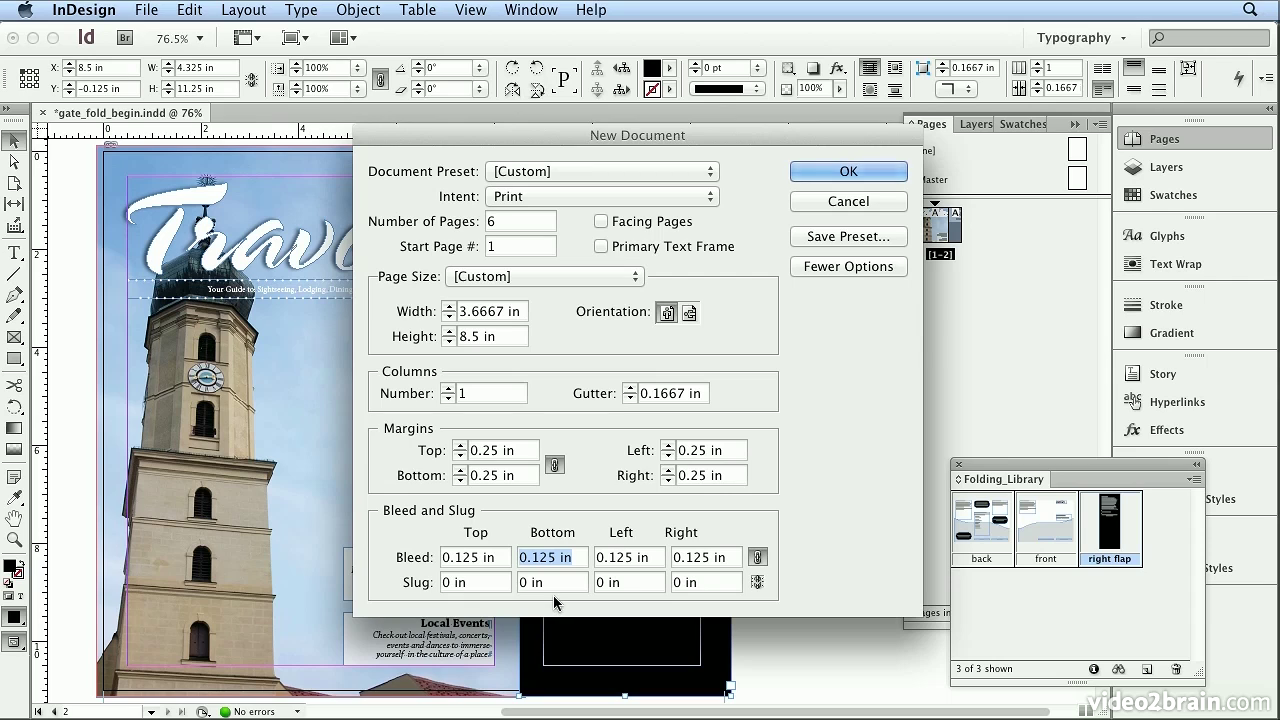
click(576, 583)
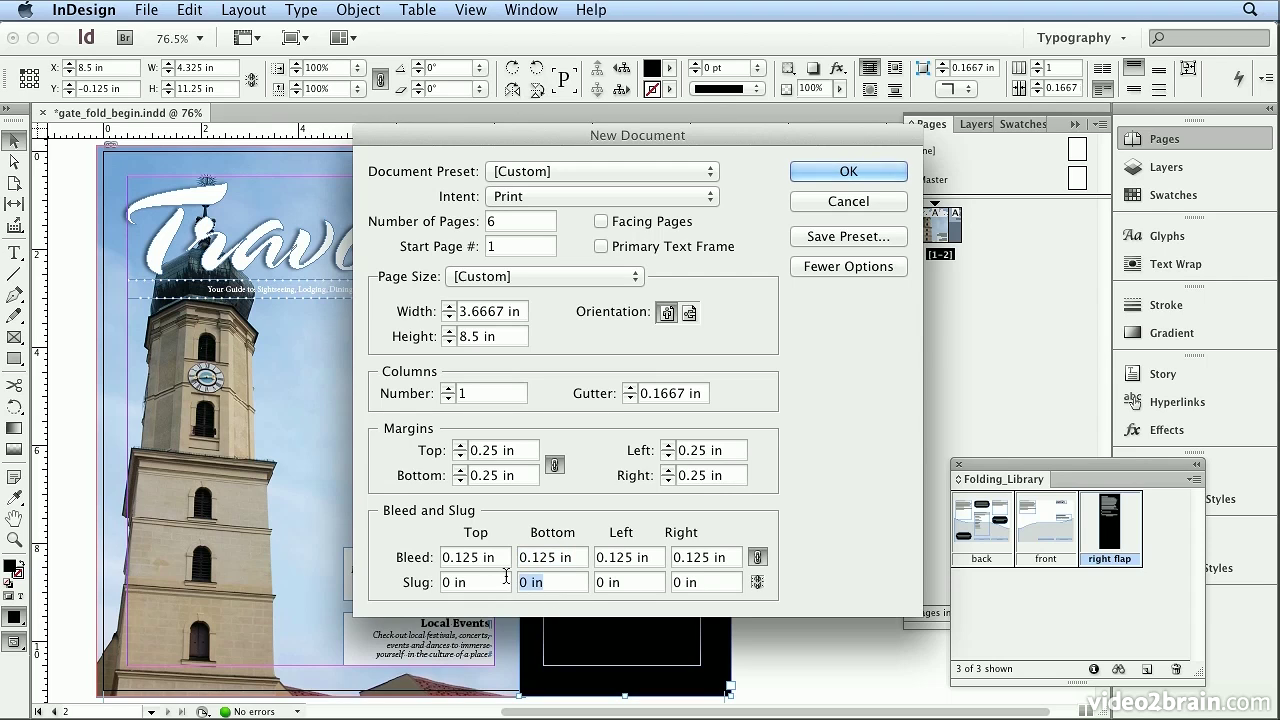
text(1)
- Save the settings as a preset named tri-fold letter, adding a dash before "letter", and create the new document
click(820, 238)
text(tri-)
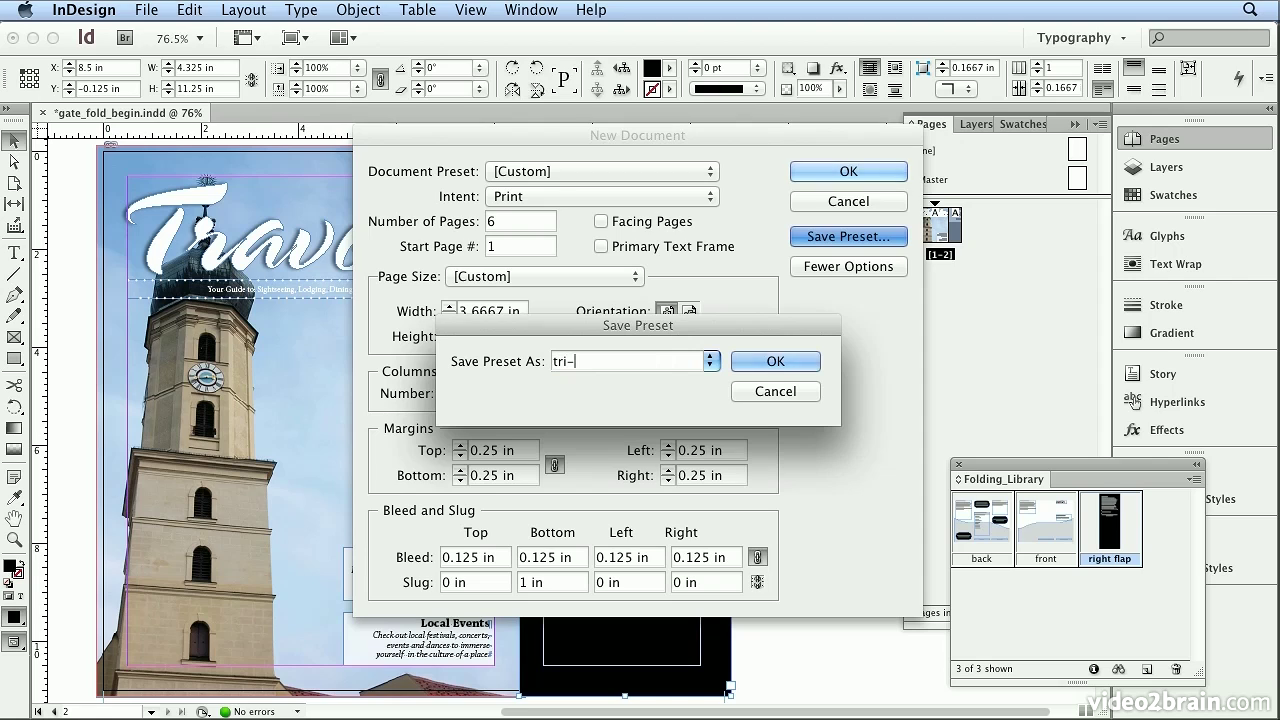
text(fold letter)
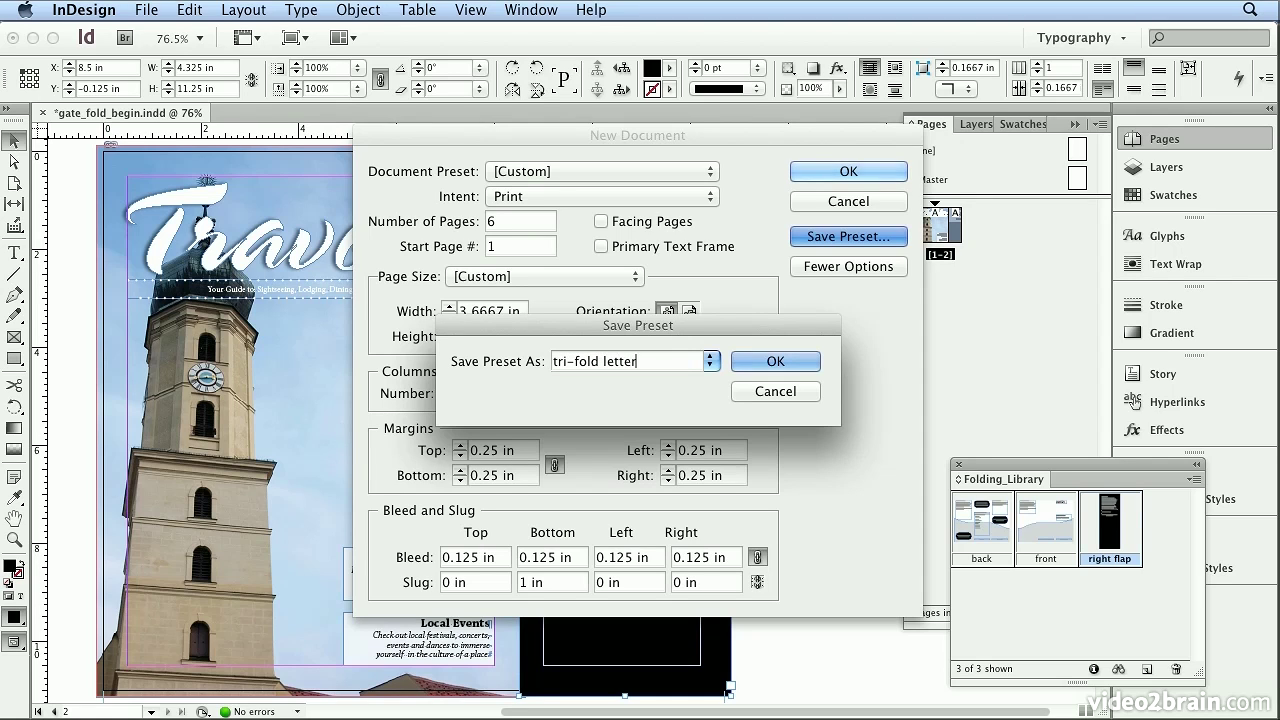
click(603, 362)
text(–)
click(770, 366)
click(848, 172)
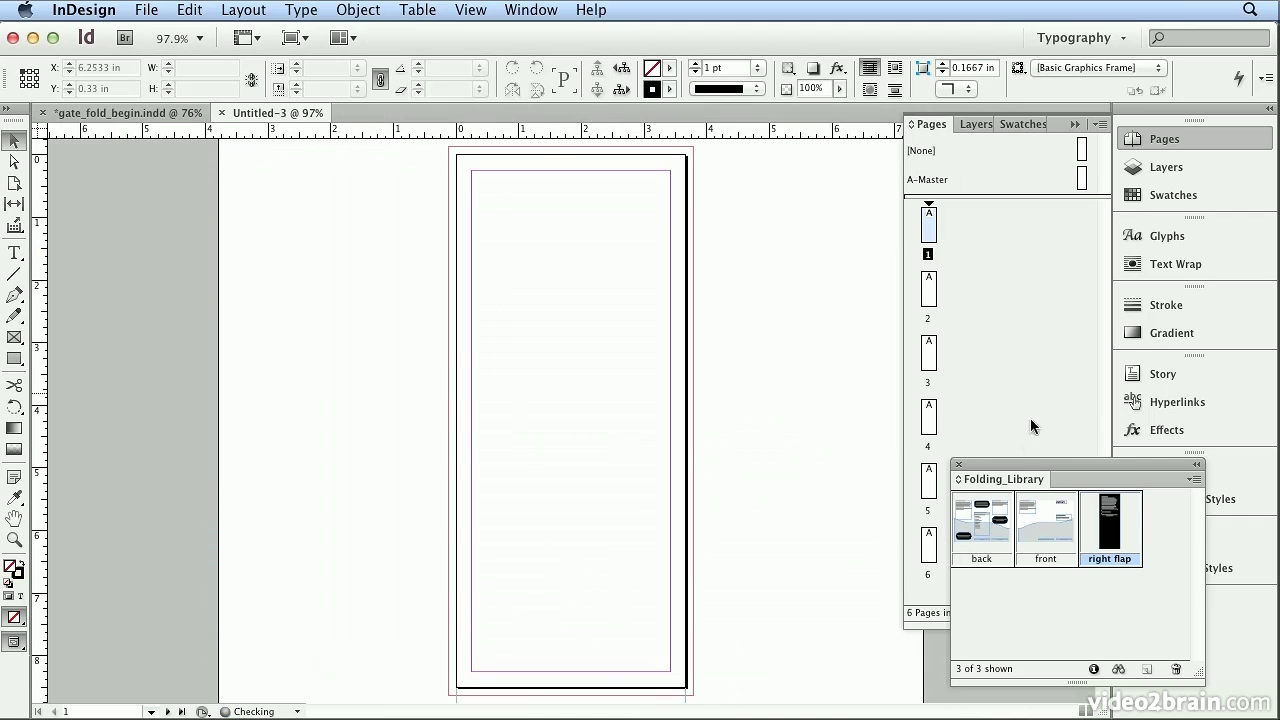
- Disable Allow Document Pages to Shuffle and arrange the six pages into two three-page spreads, 1-3 and 4-6
drag(1012, 465, 681, 445)
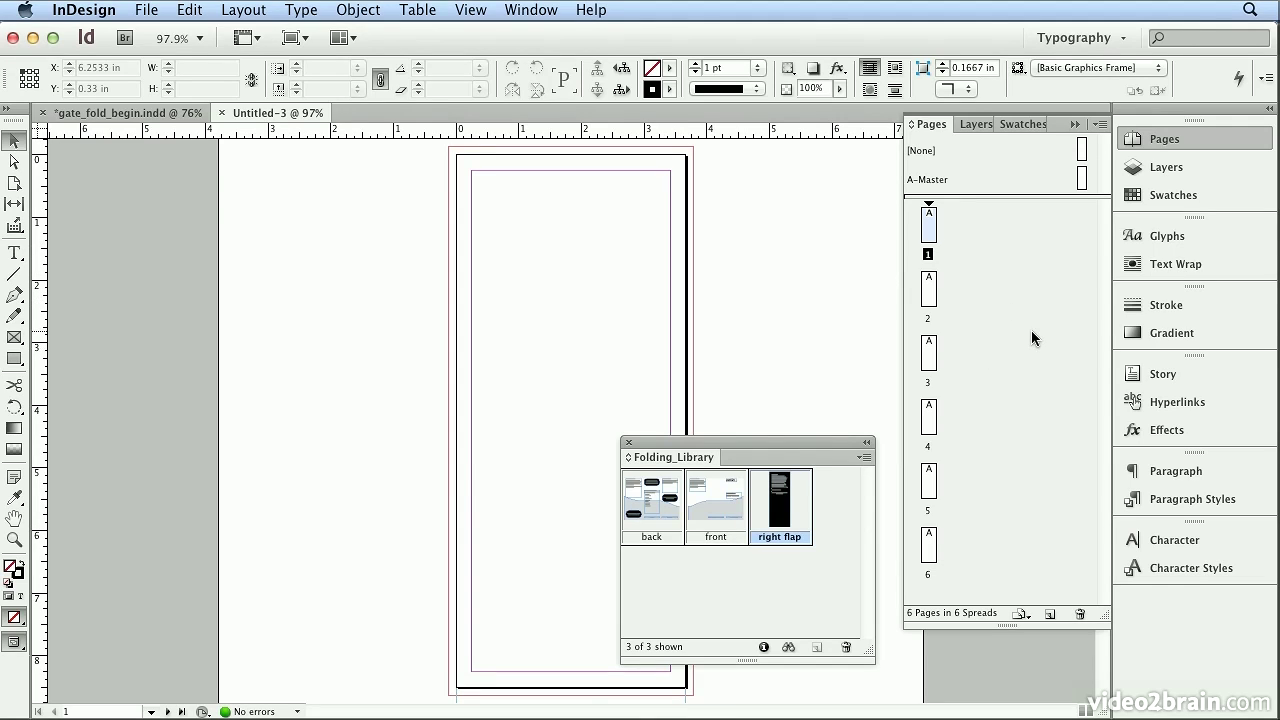
click(1101, 124)
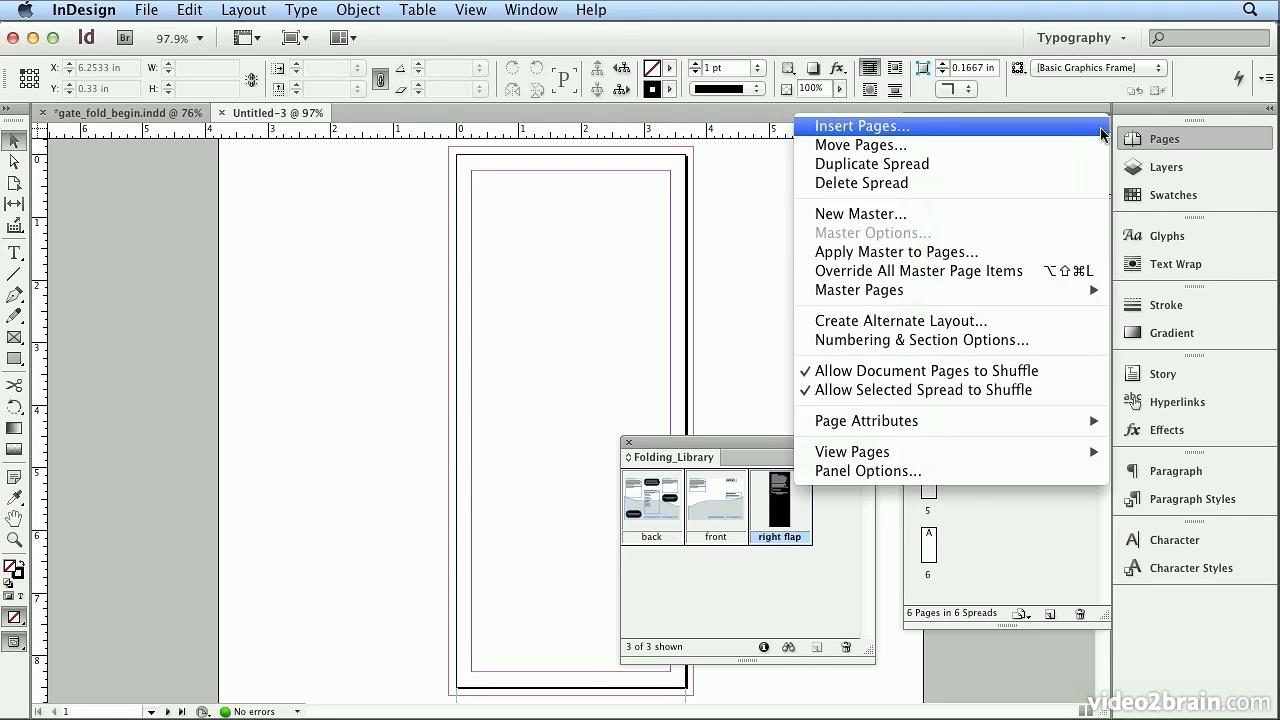
click(925, 378)
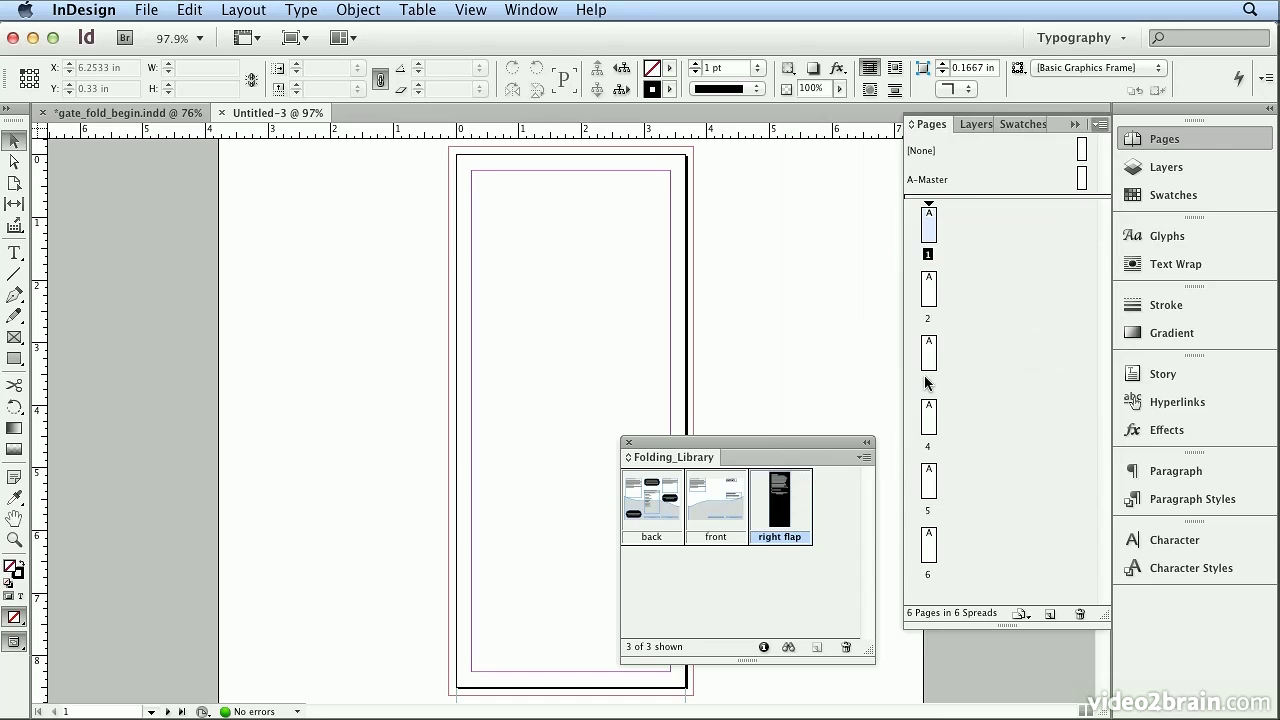
drag(933, 300, 955, 257)
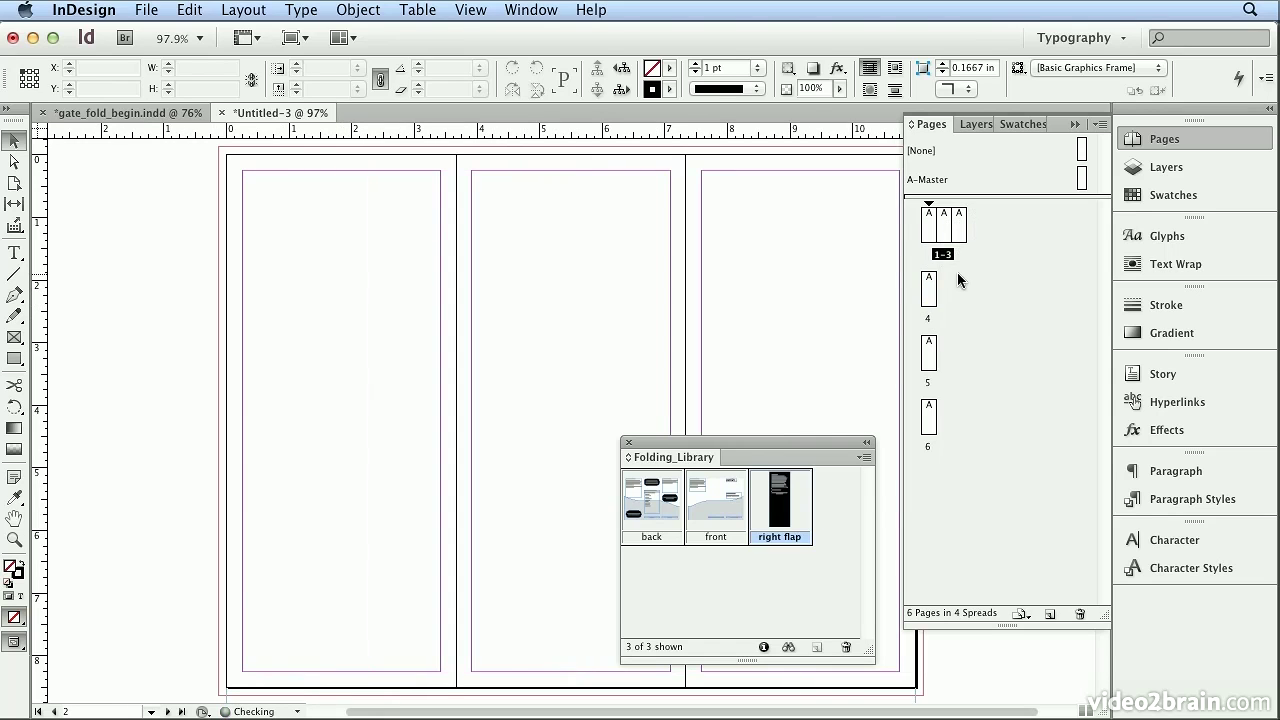
drag(930, 360, 957, 303)
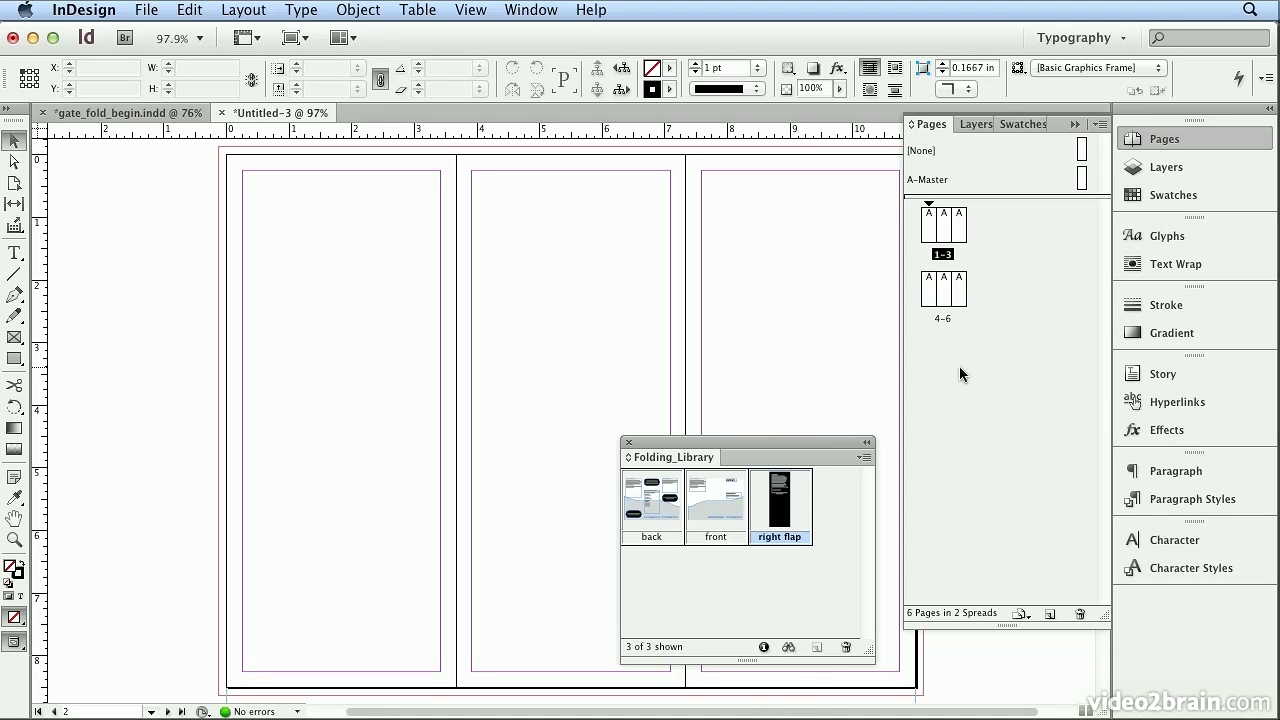
- Place the "front" item from the Folding_Library onto the 1-3 spread
click(943, 255)
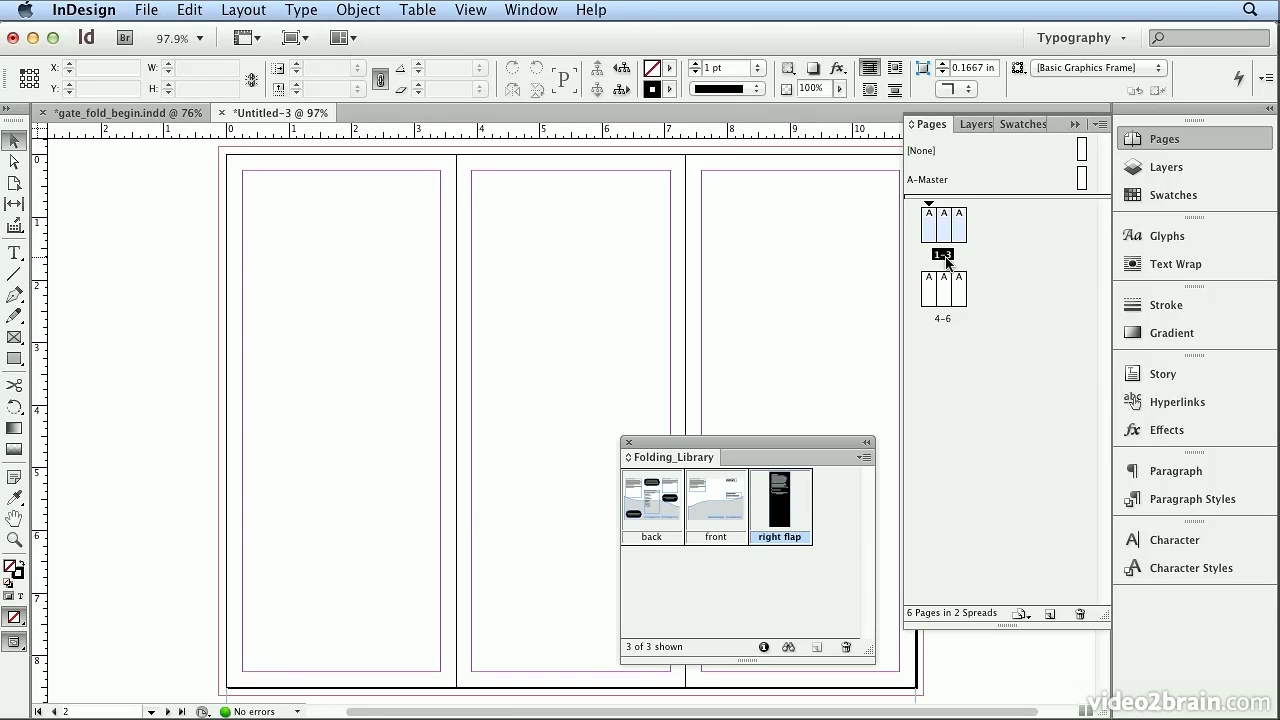
click(710, 528)
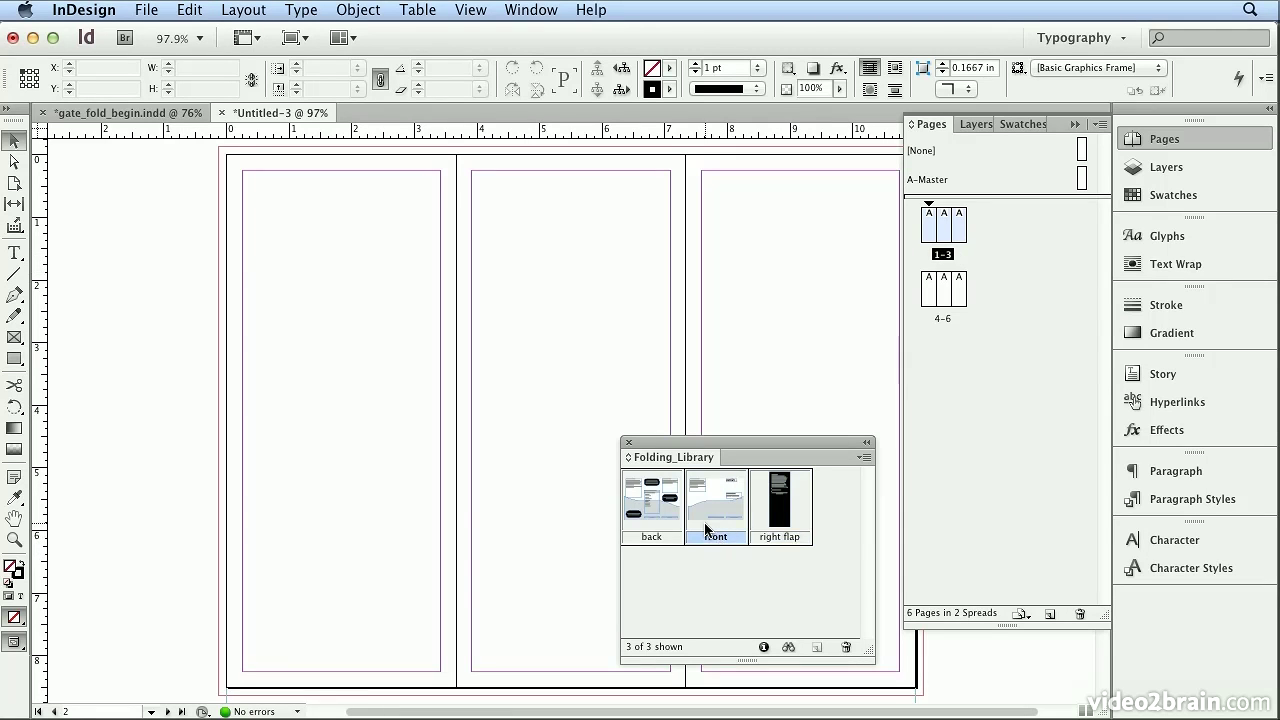
click(863, 459)
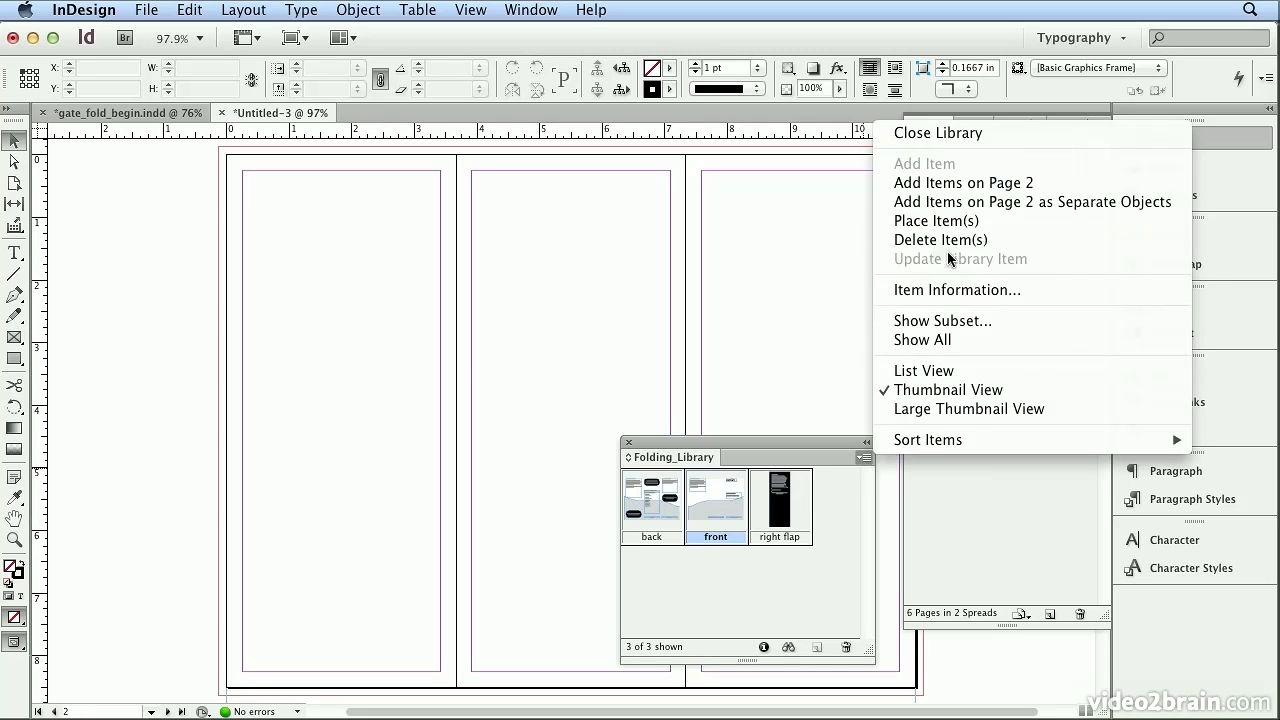
click(948, 221)
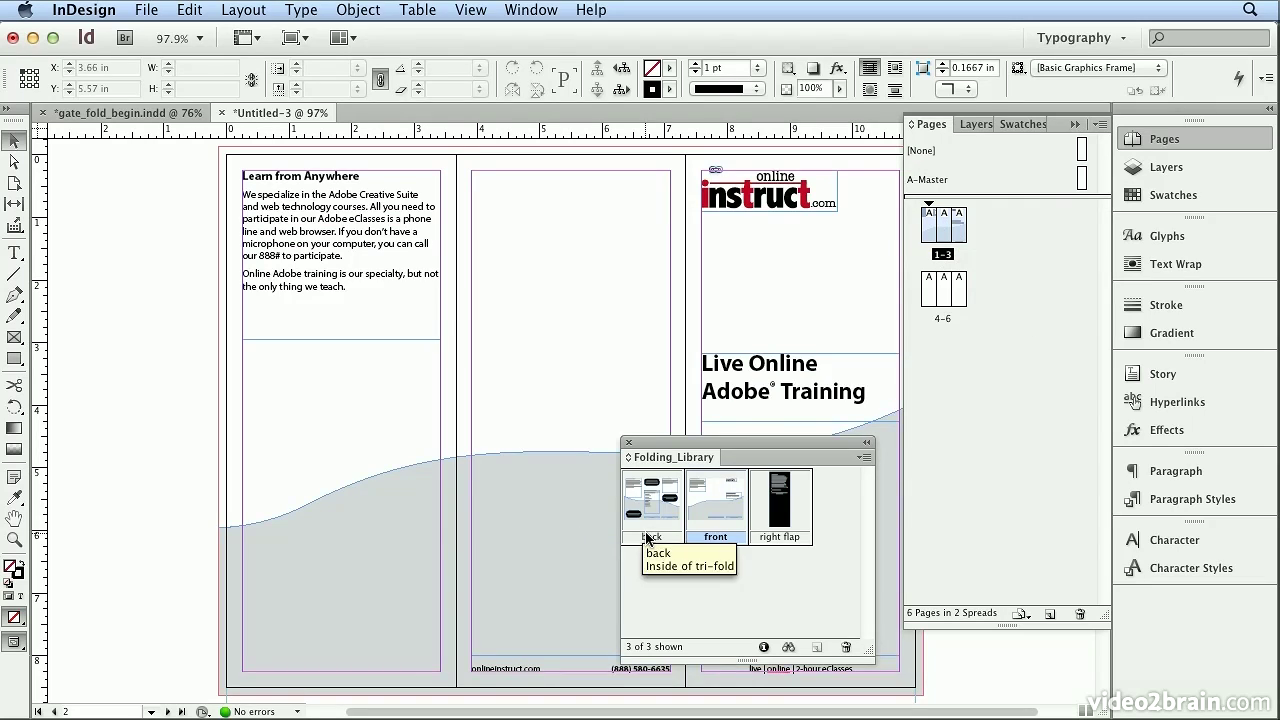
- Place the "back" item from the Folding_Library onto the 4-6 spread
double_click(943, 321)
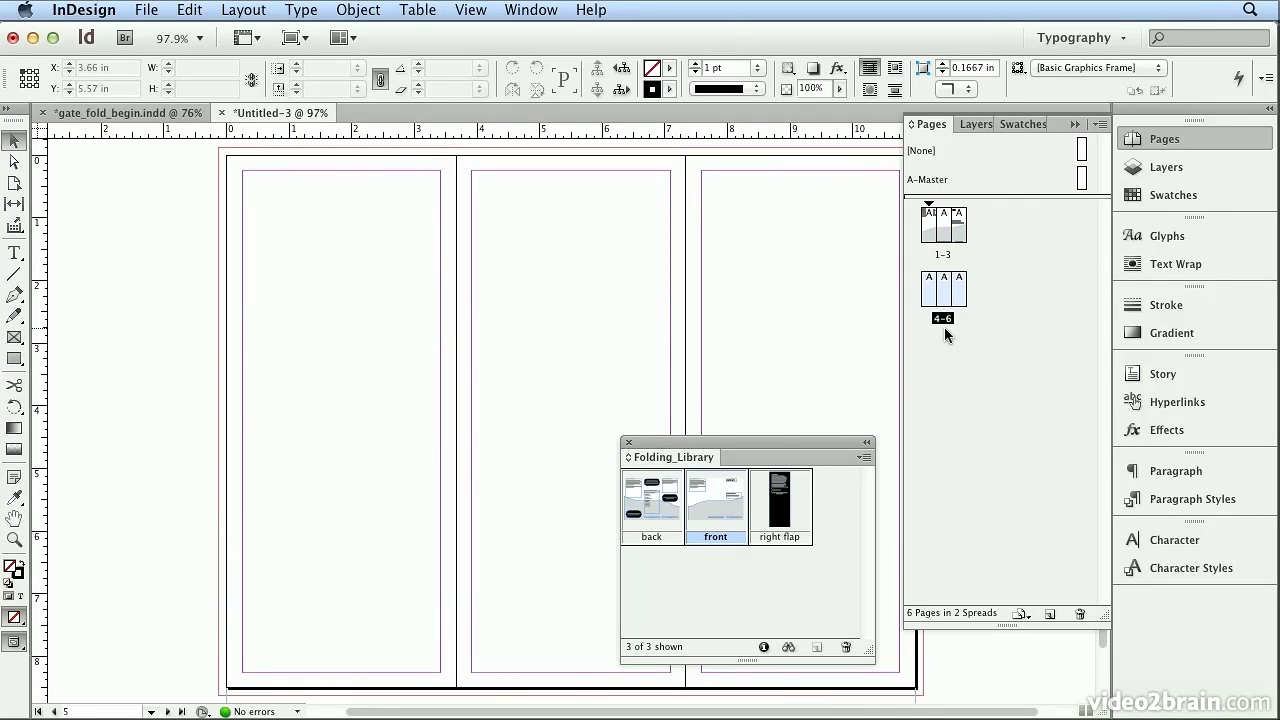
click(645, 516)
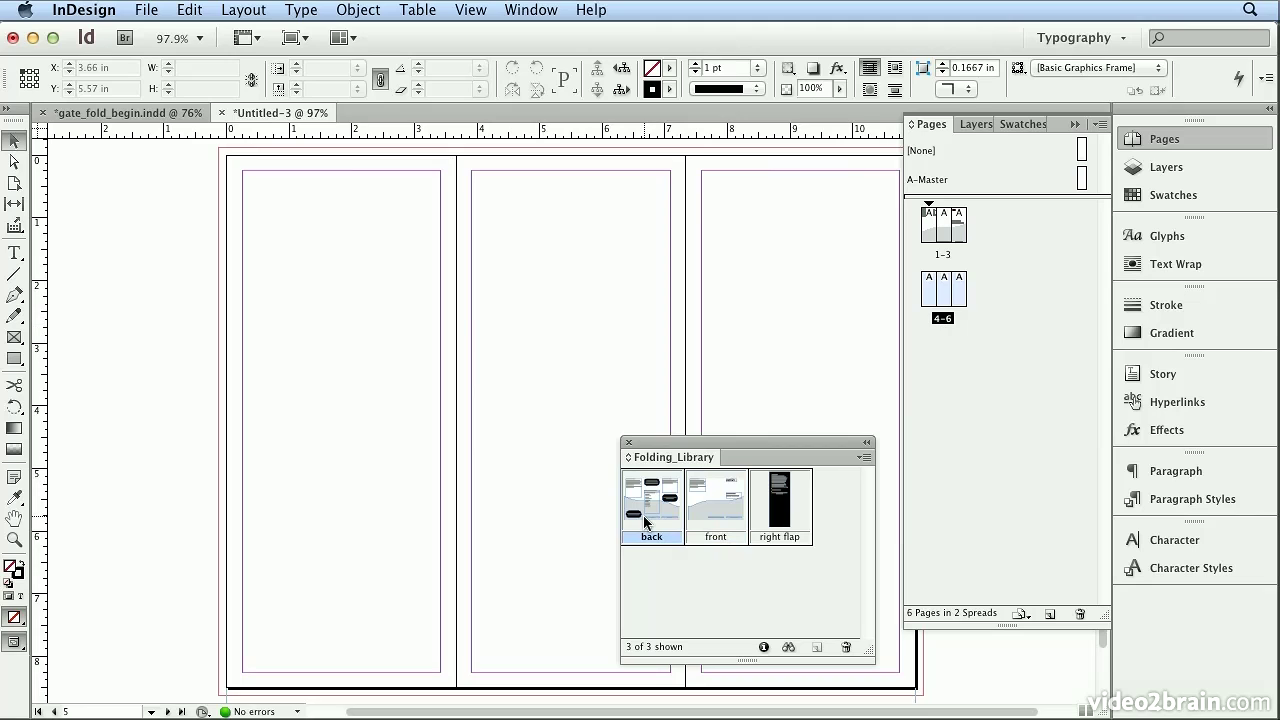
click(860, 458)
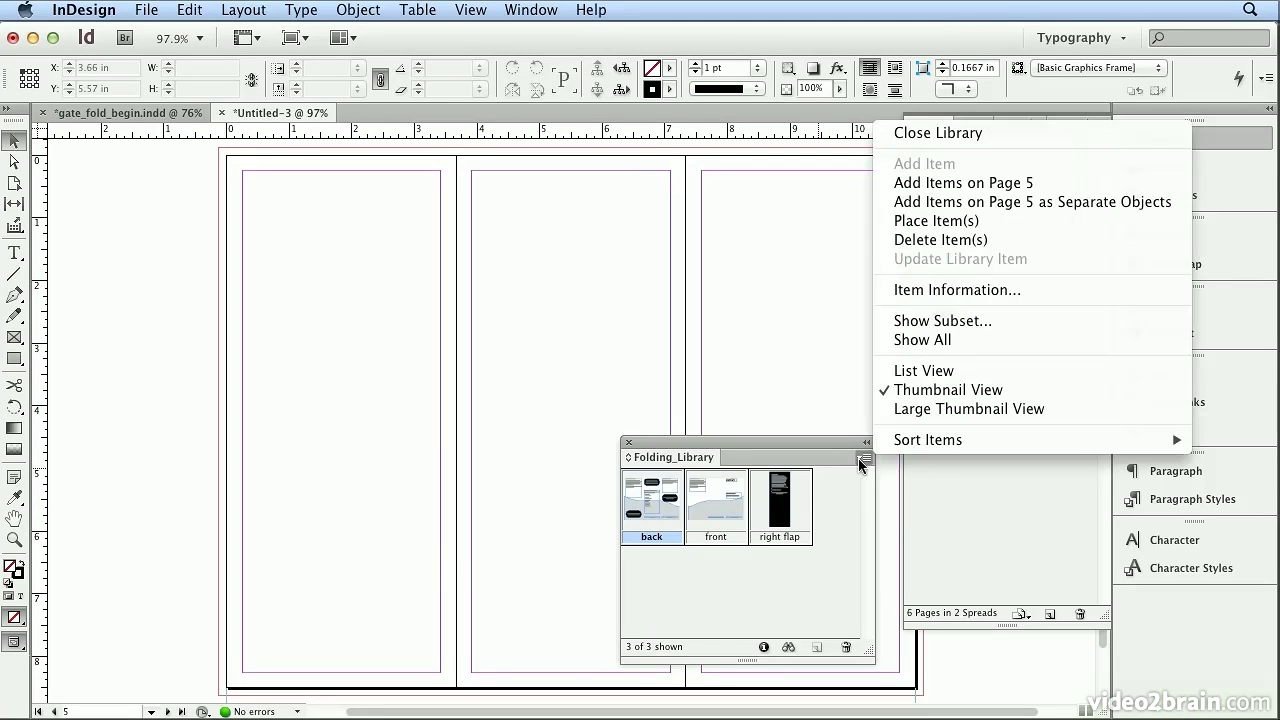
click(940, 222)
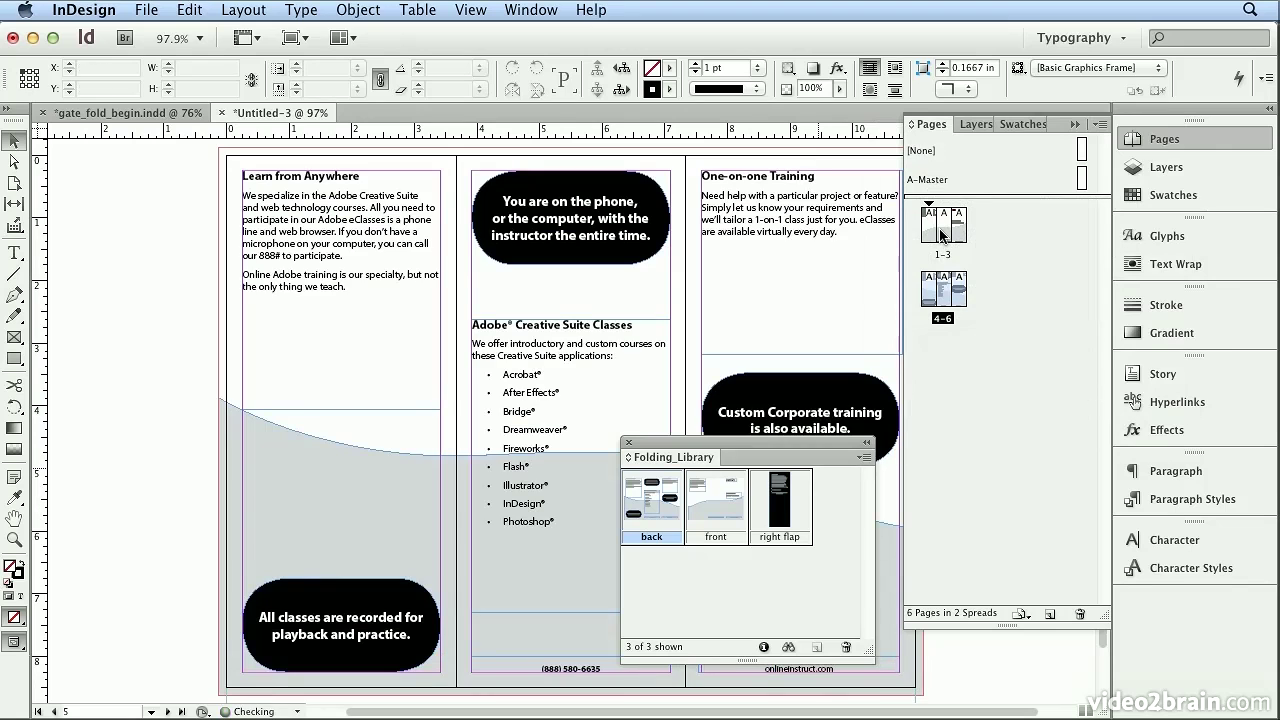
- Review the gate_fold_begin.indd cover layout and return to the tri-fold document
click(120, 112)
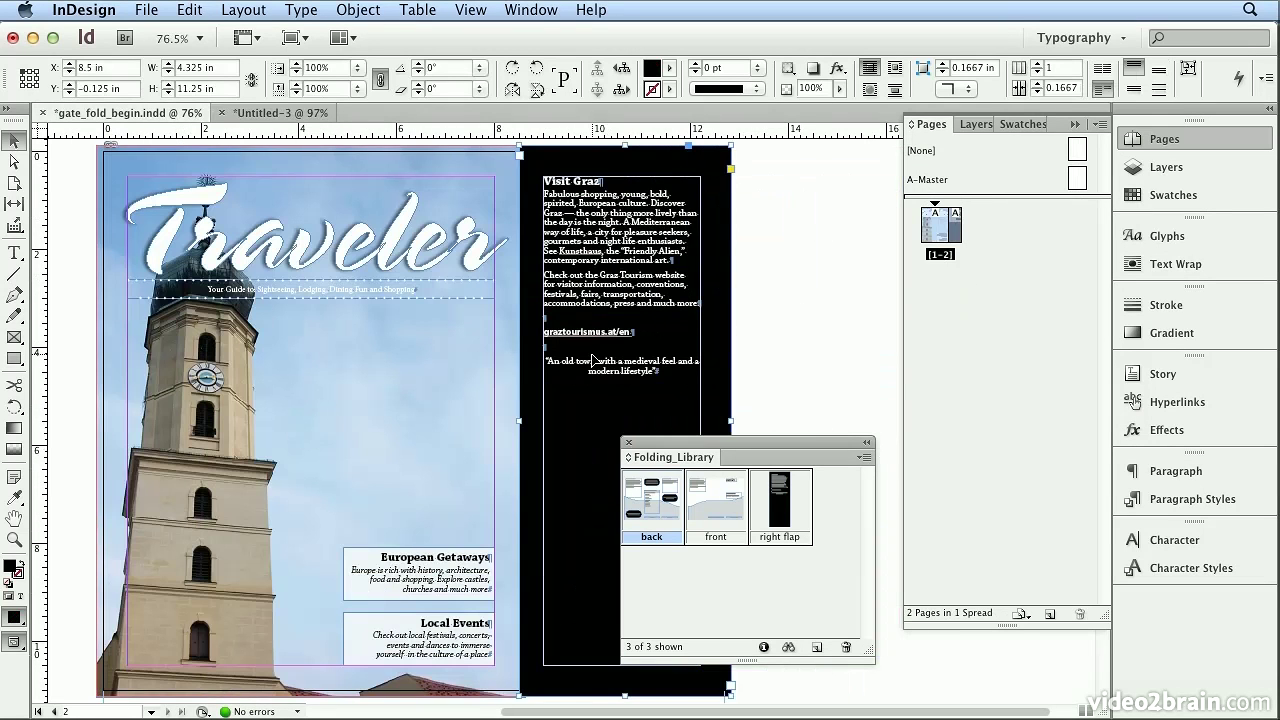
click(248, 113)
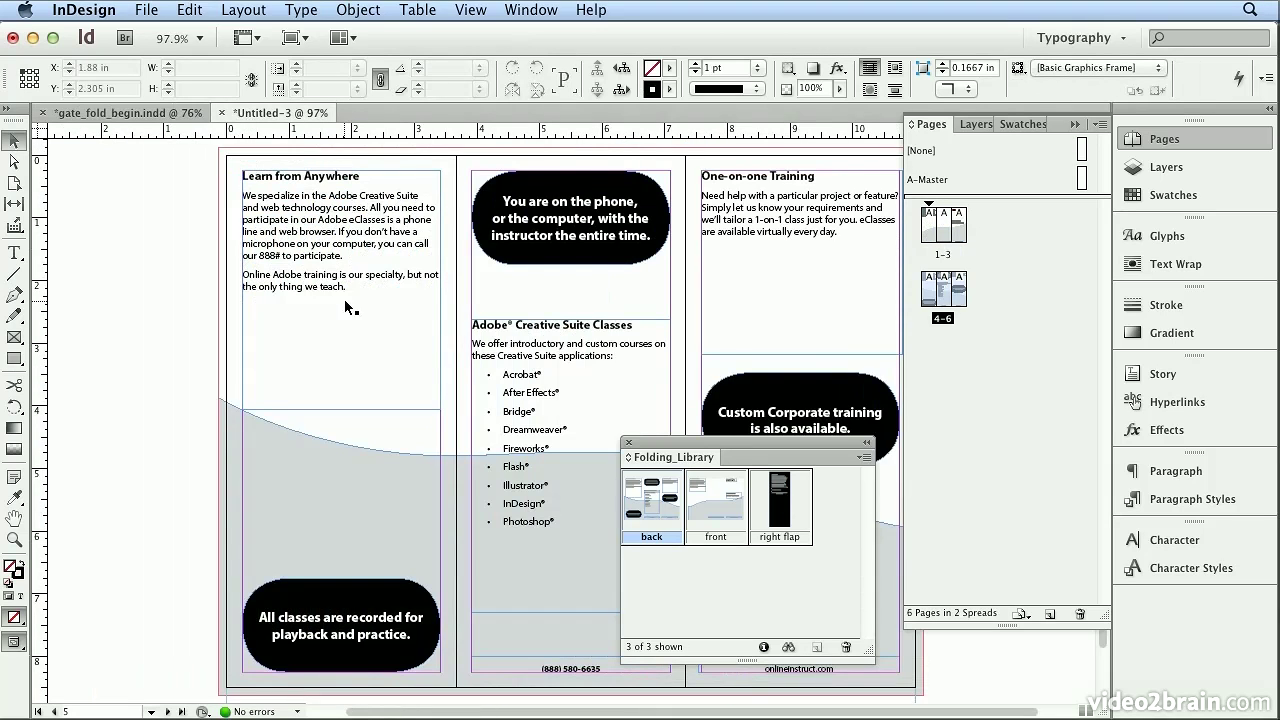
- Turn off Allow Selected Spread to Shuffle for the 1-3 spread of the tri-fold brochure
double_click(950, 254)
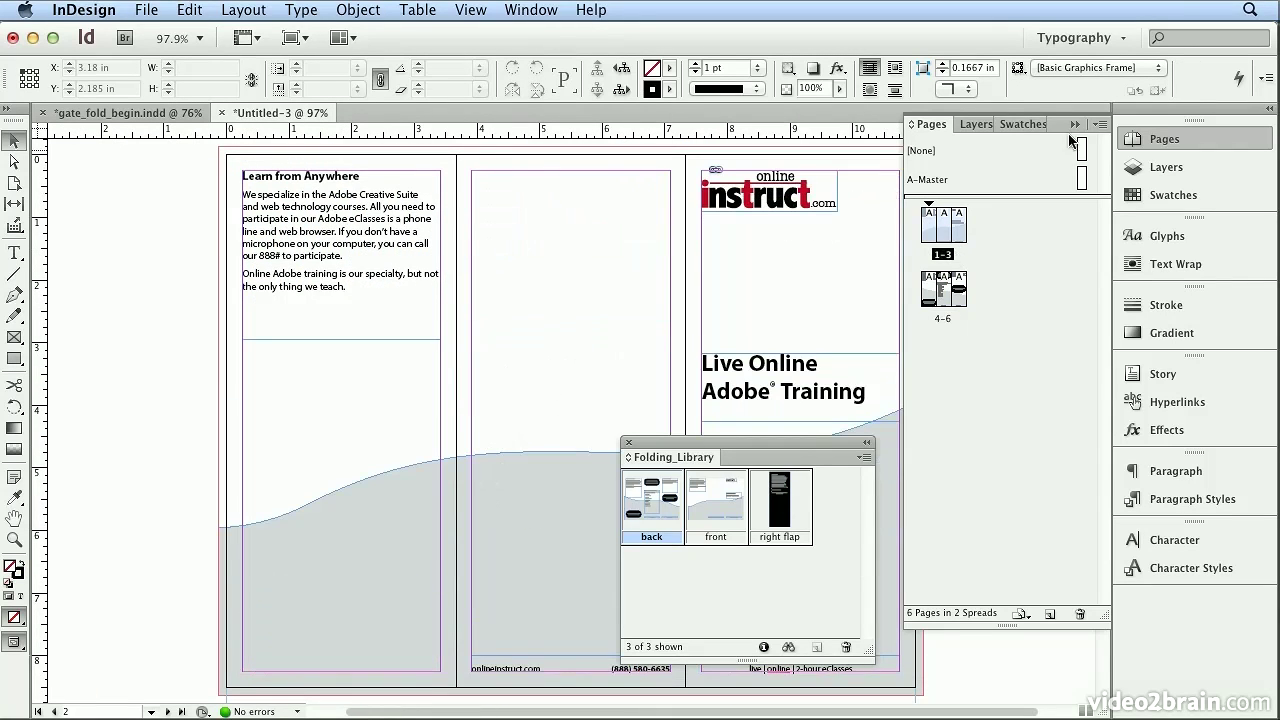
click(1101, 124)
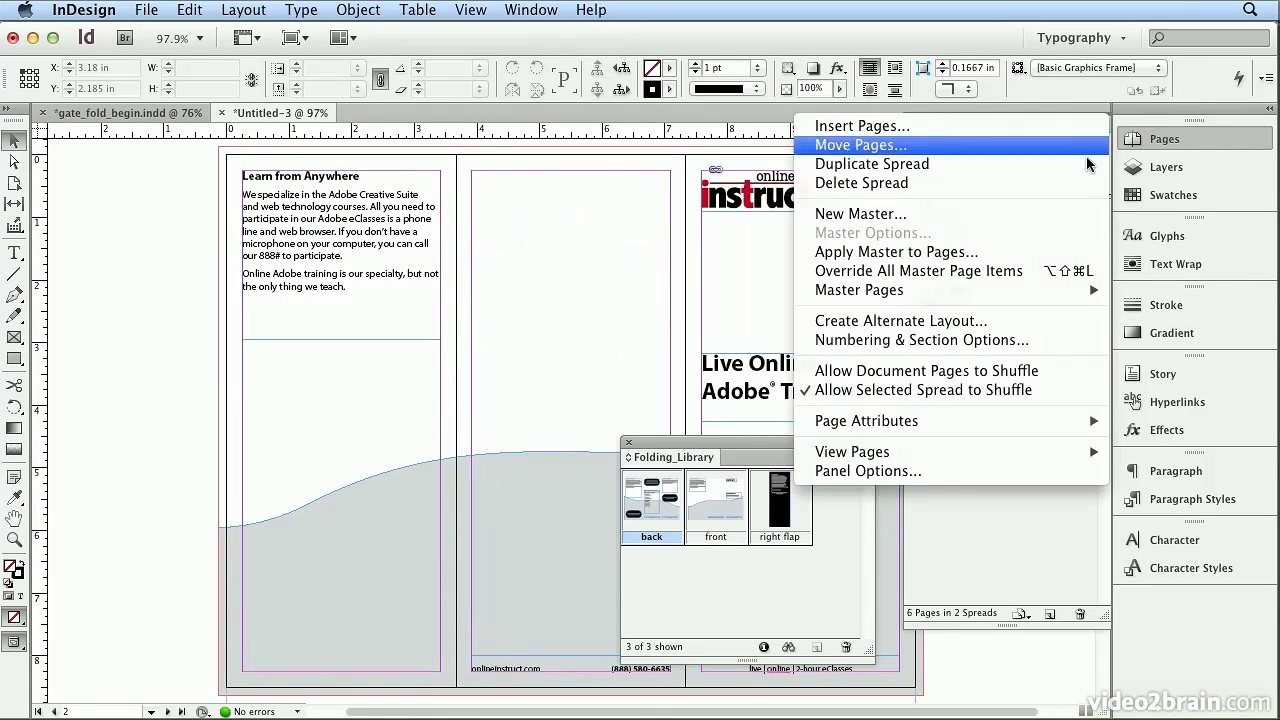
click(1035, 392)
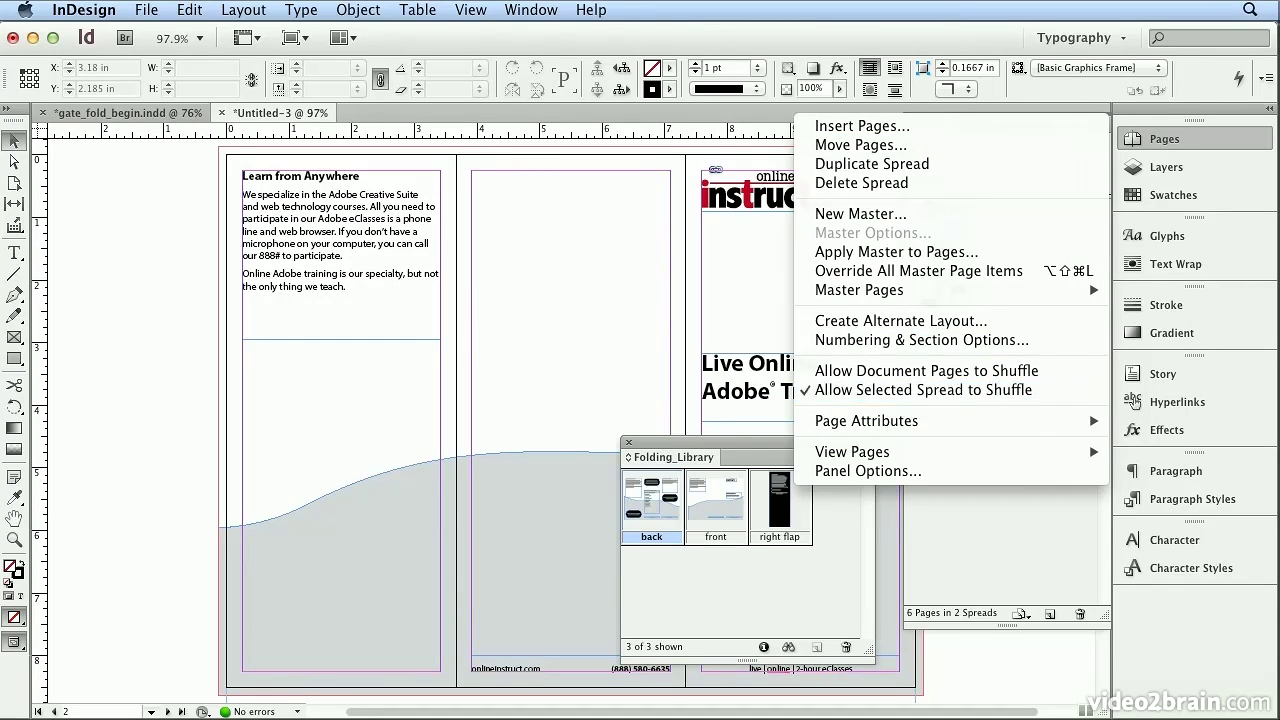